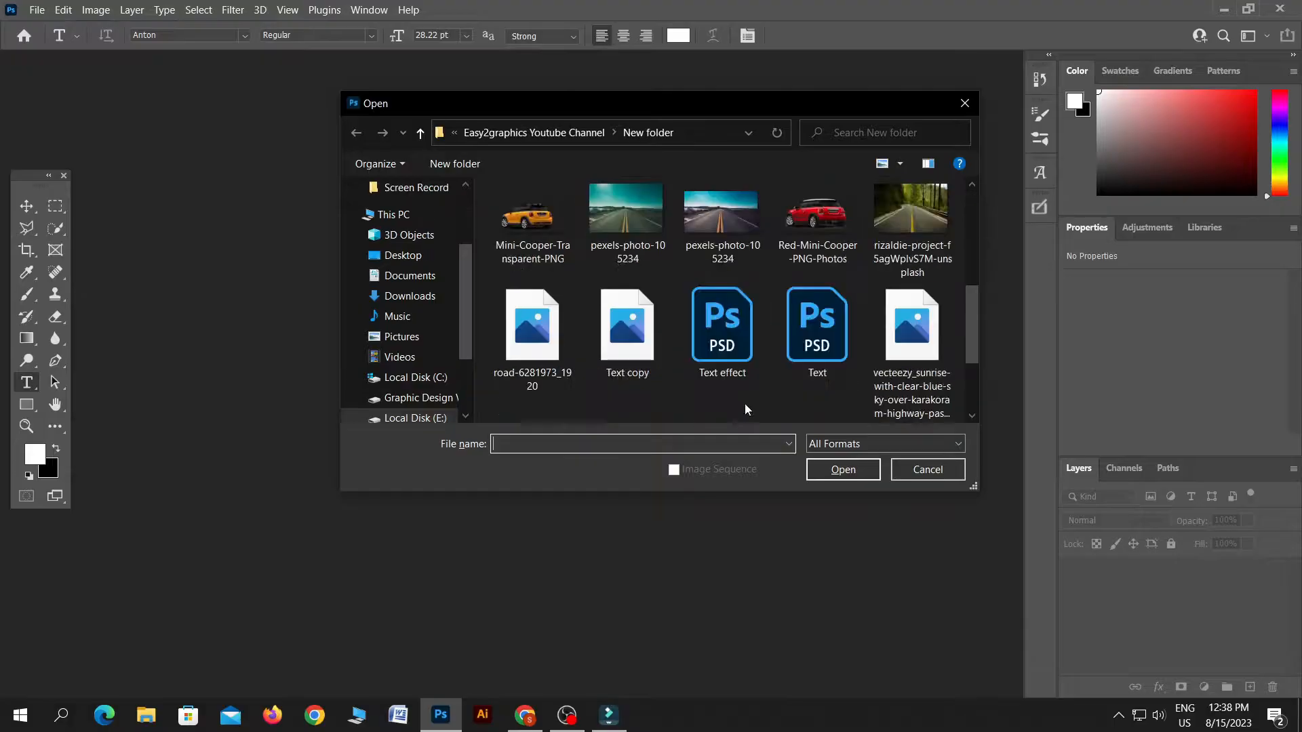
Step: Open the WORK road image and raise its brightness to 51 with the Brightness/Contrast adjustment
click(742, 355)
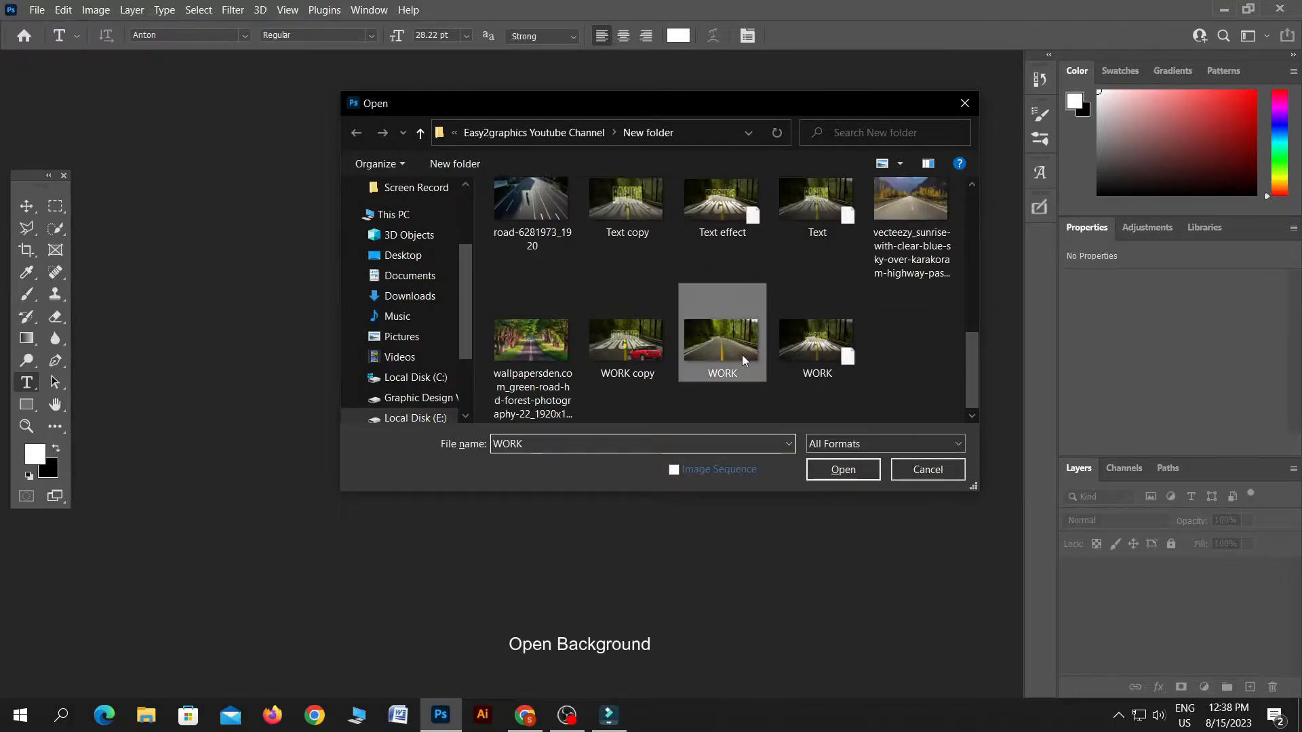
click(841, 469)
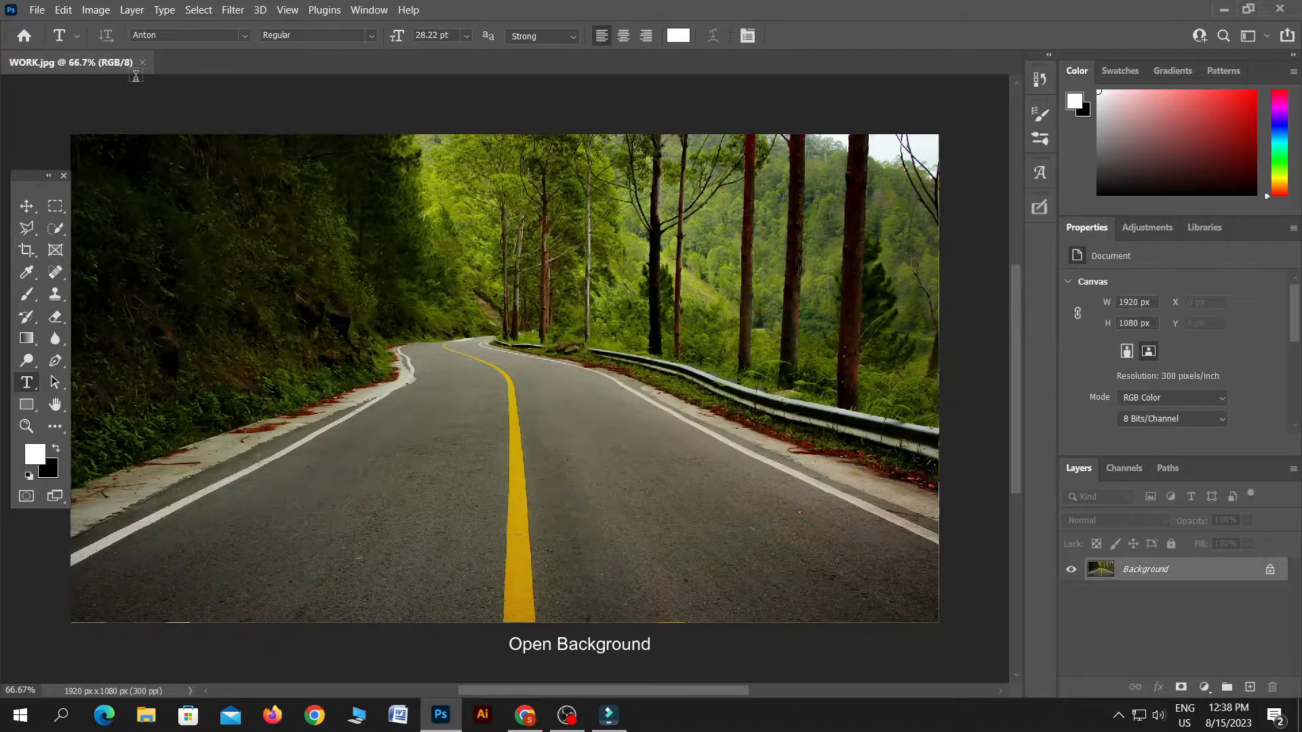
click(96, 10)
mouse_move(150, 49)
click(286, 55)
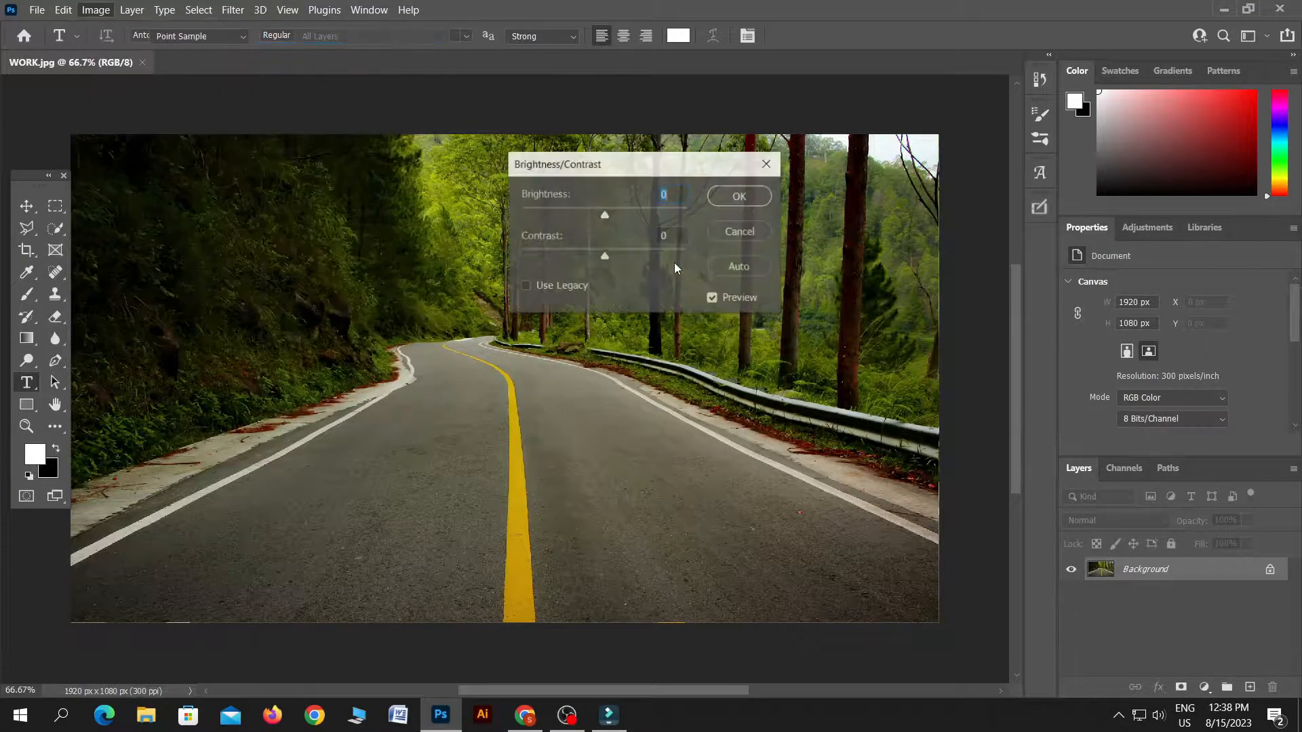
drag(612, 210, 623, 212)
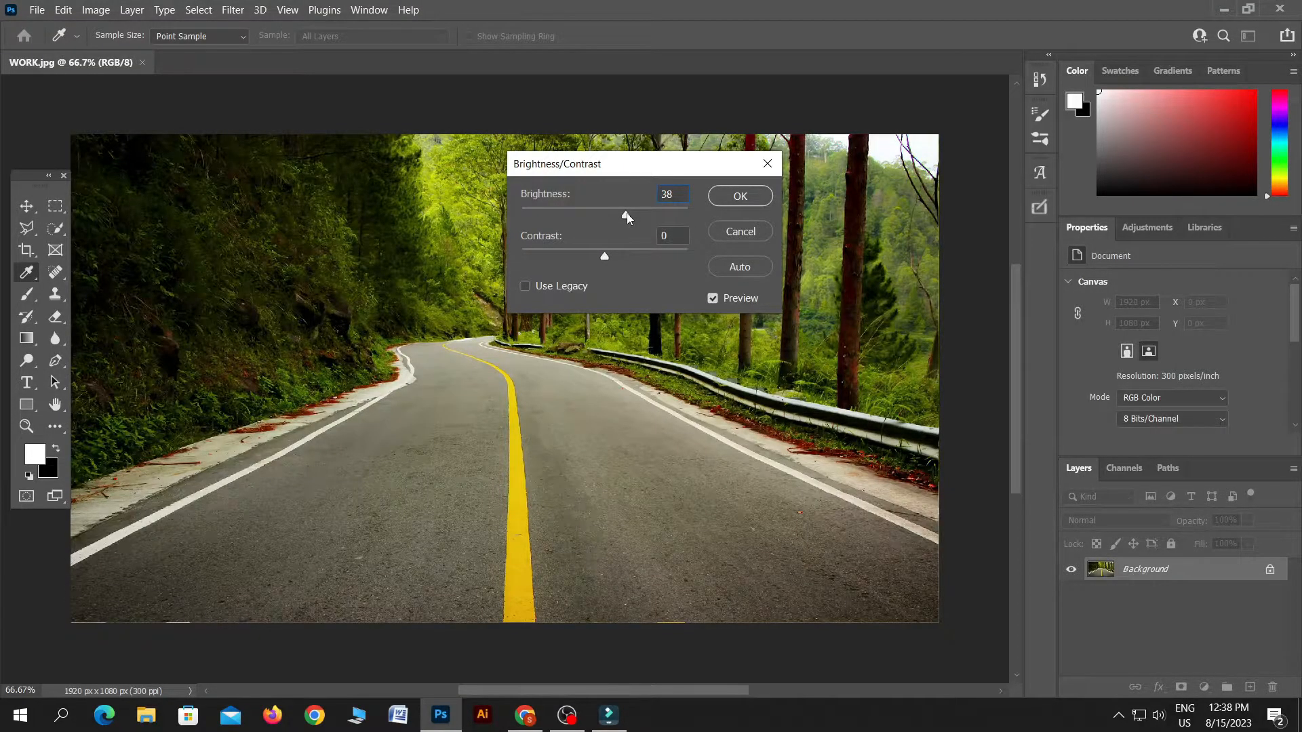
drag(628, 215, 634, 219)
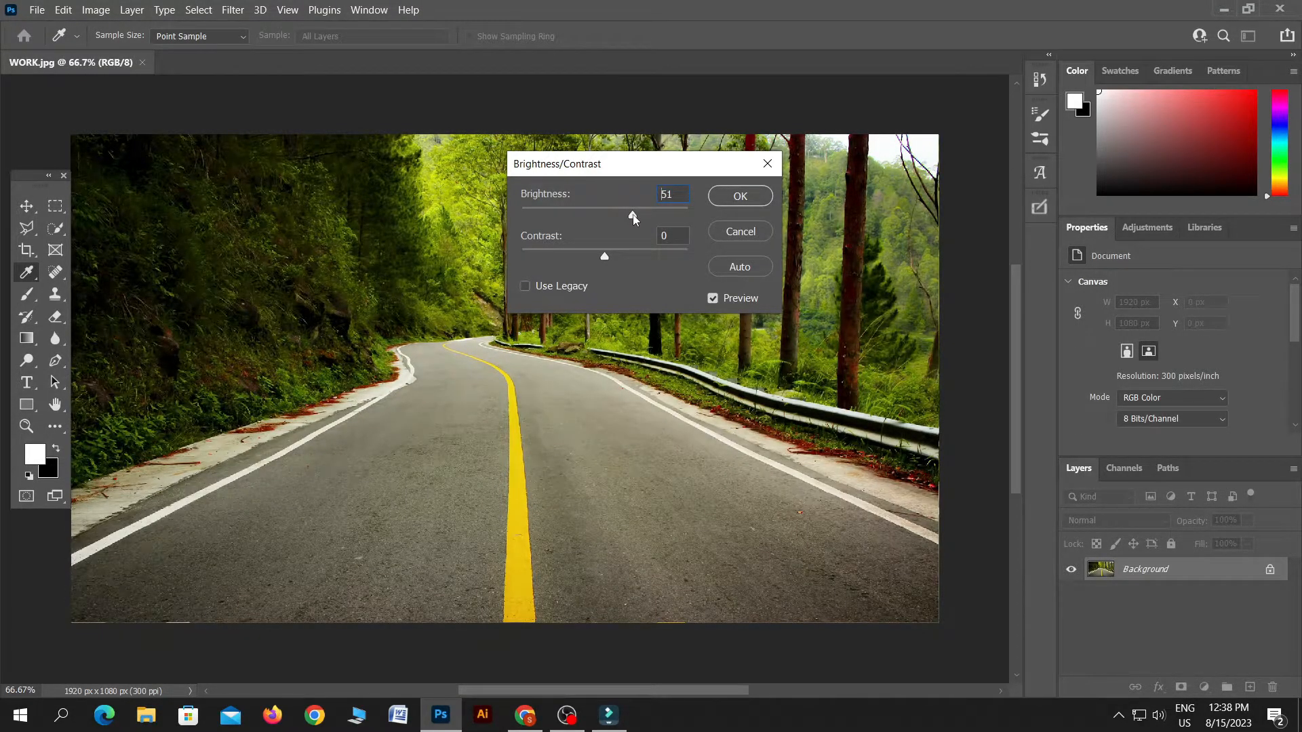
click(765, 196)
key(t)
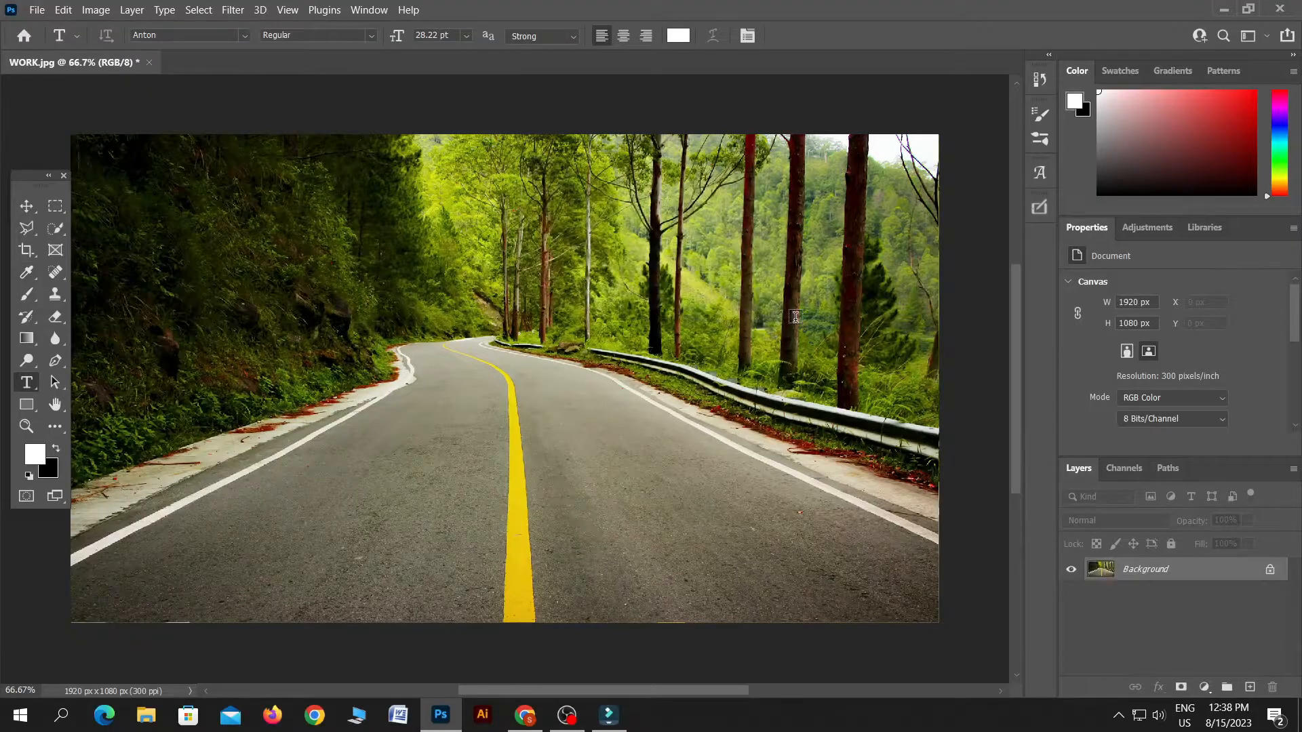
Step: Duplicate the background layer, hide the duplicate and make the original Background layer active
key(ctrl+j)
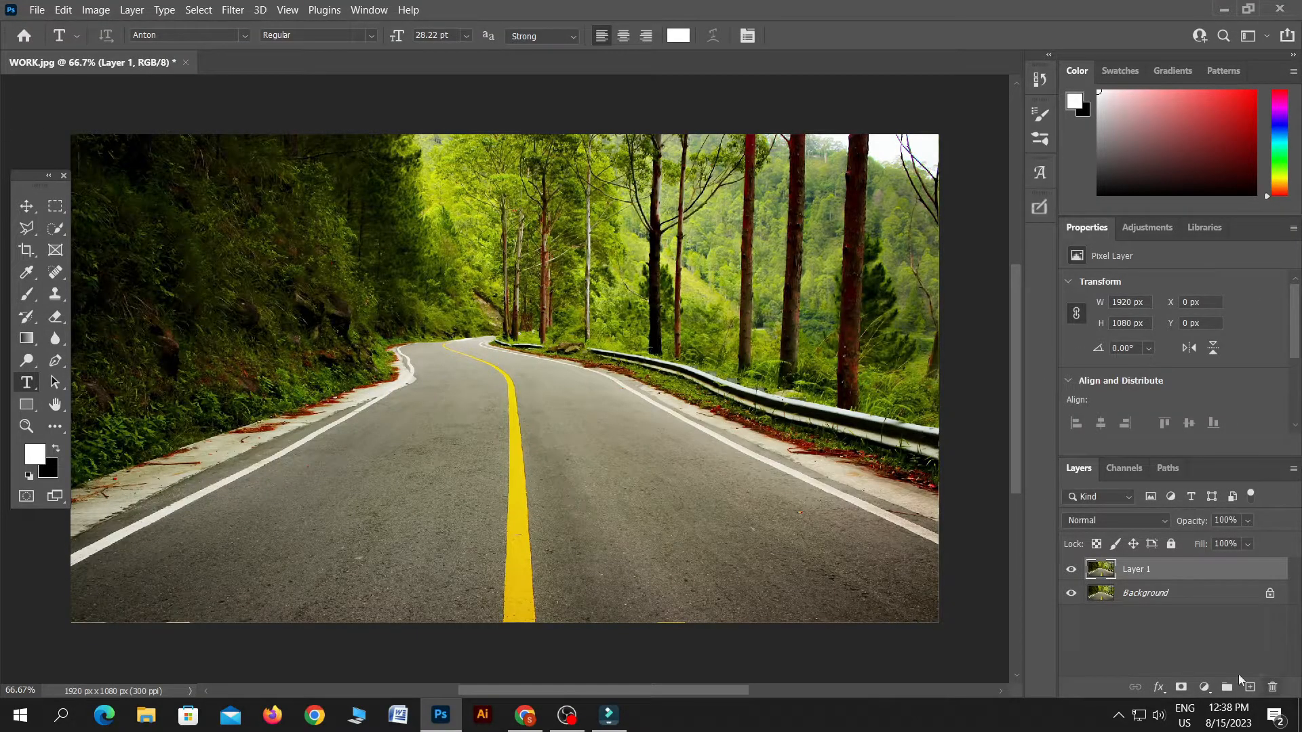
click(1072, 570)
click(1143, 597)
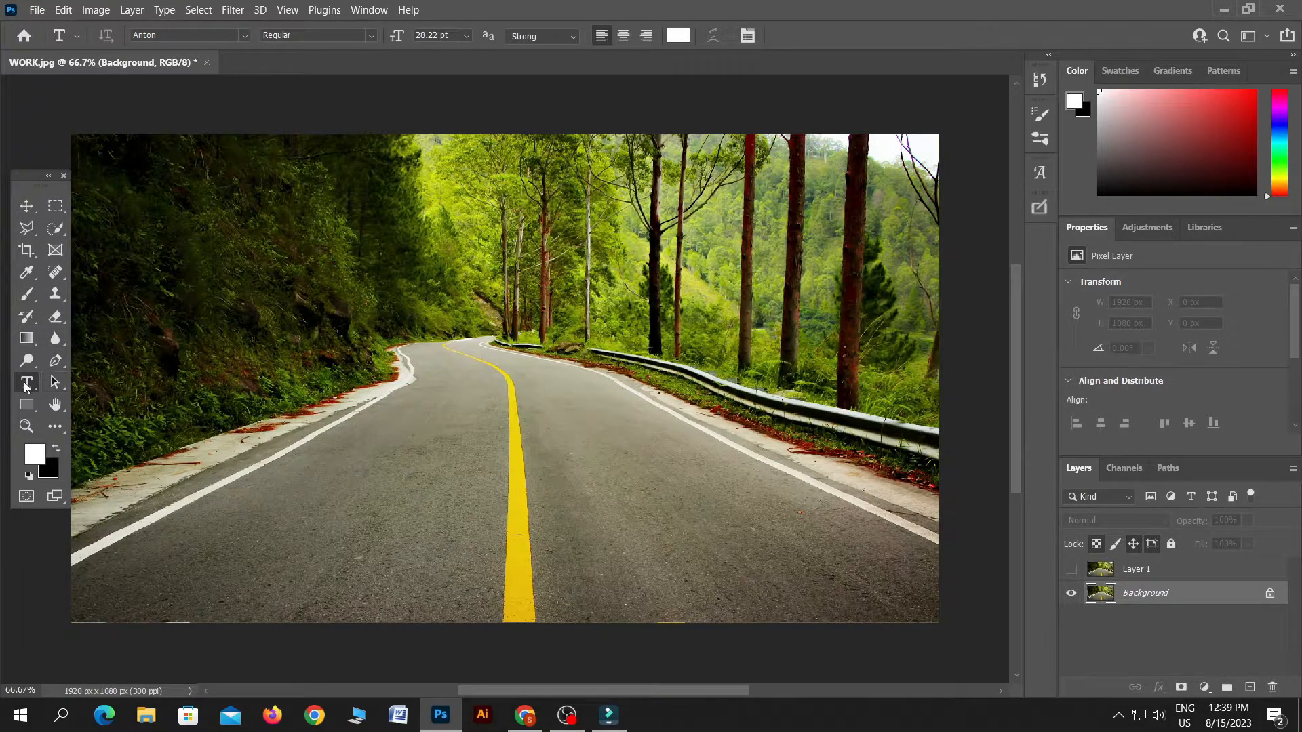
Step: Add the horizontal text "RACING" over the far part of the road in white Anton, 28.22 pt
click(25, 388)
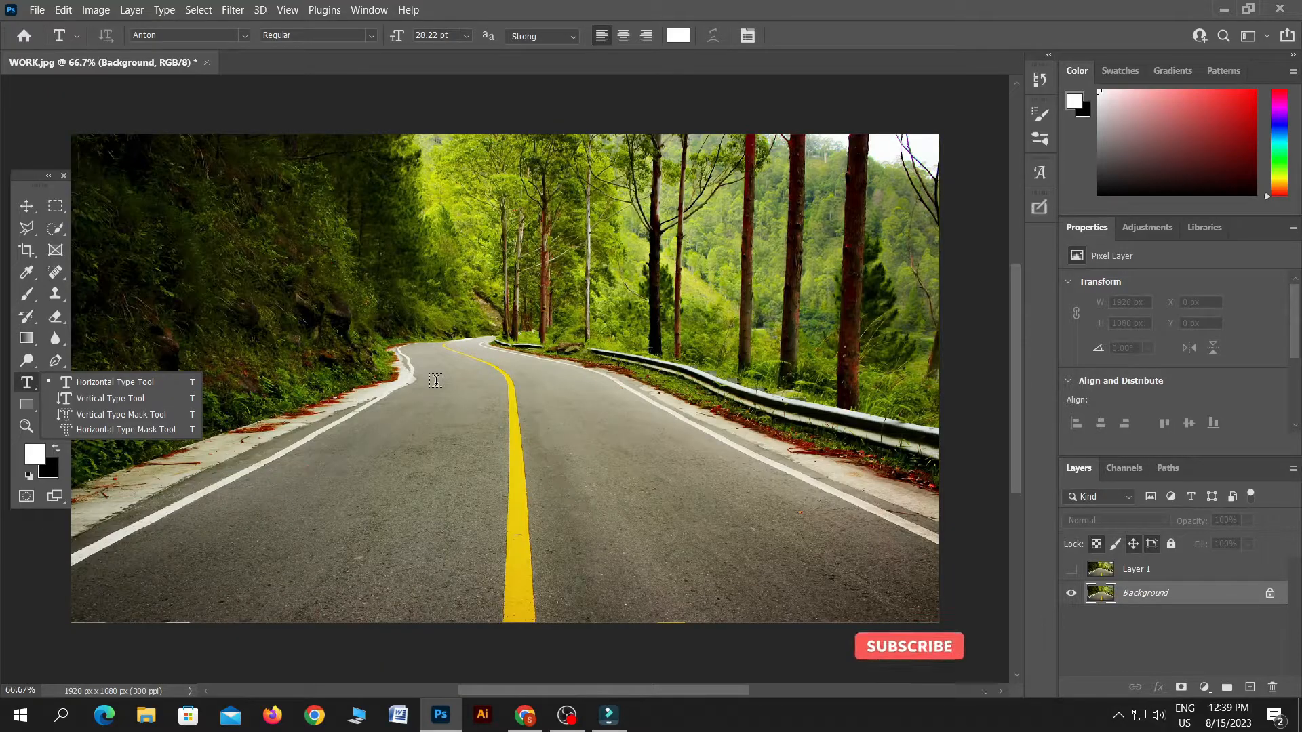
click(529, 422)
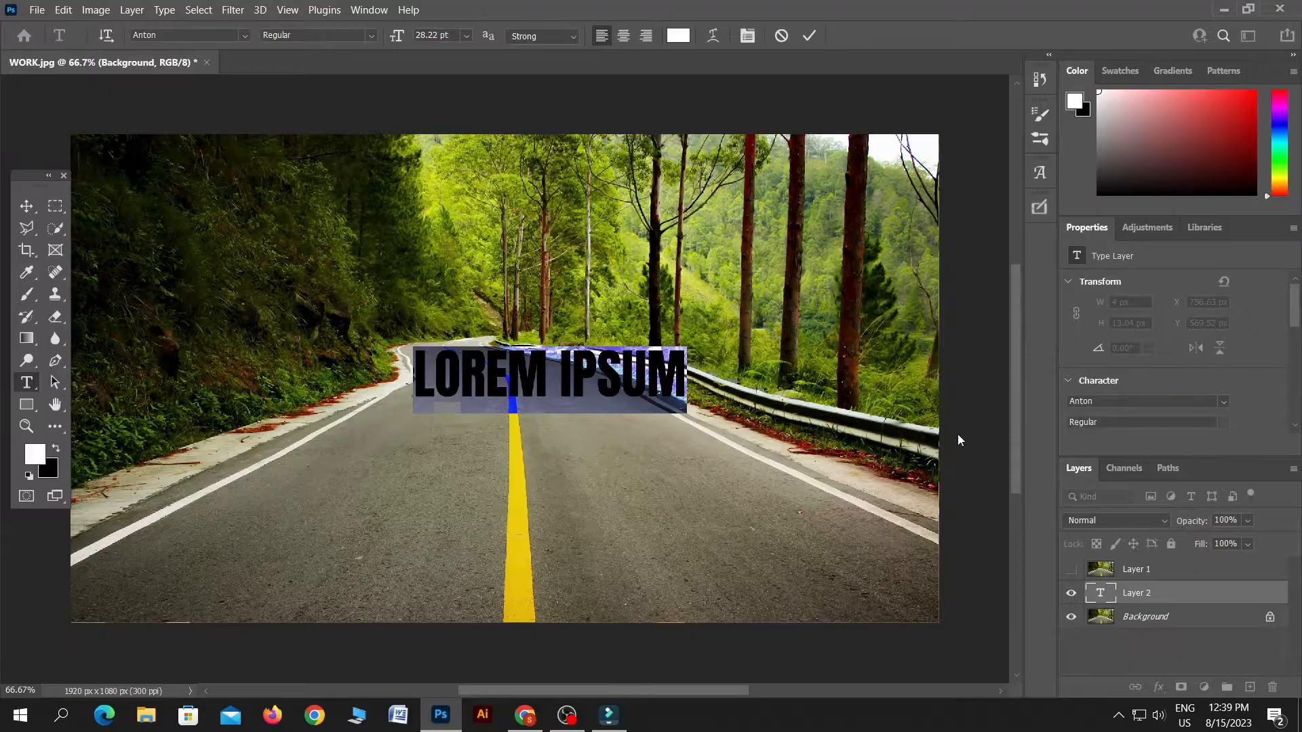
text(RA)
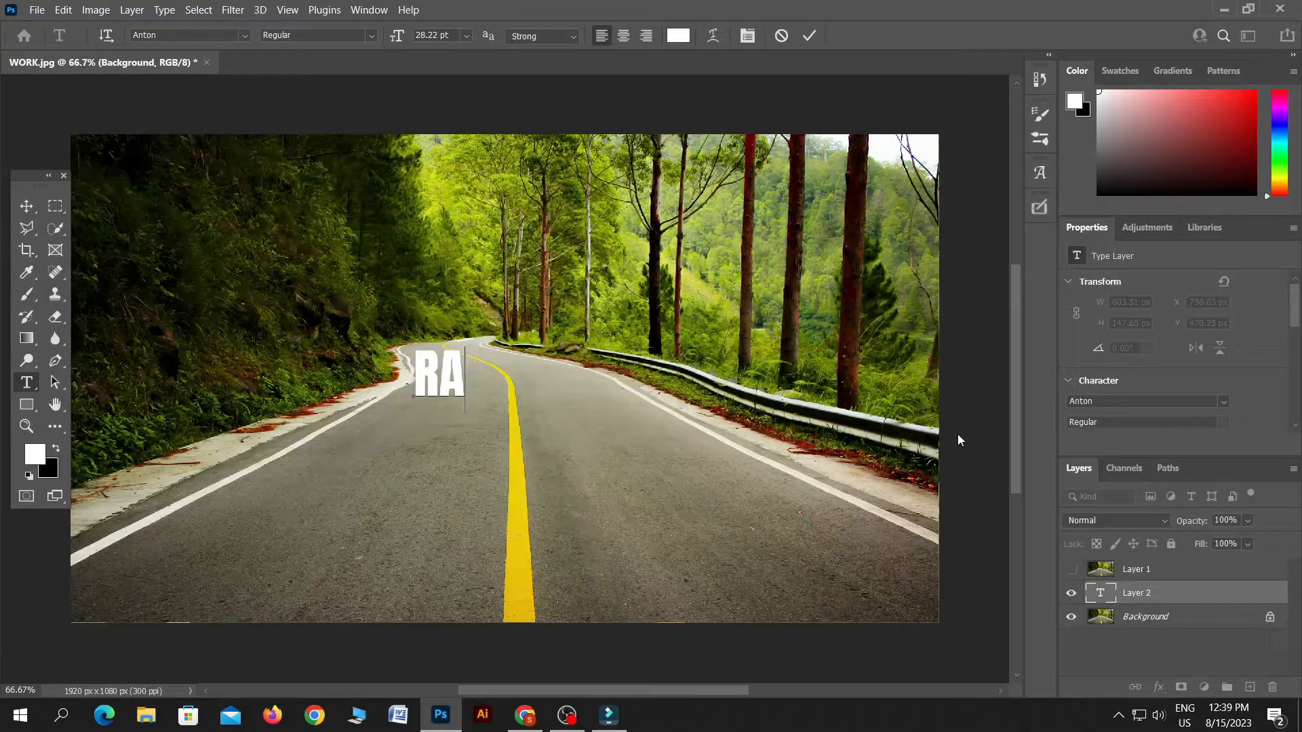
text(CING)
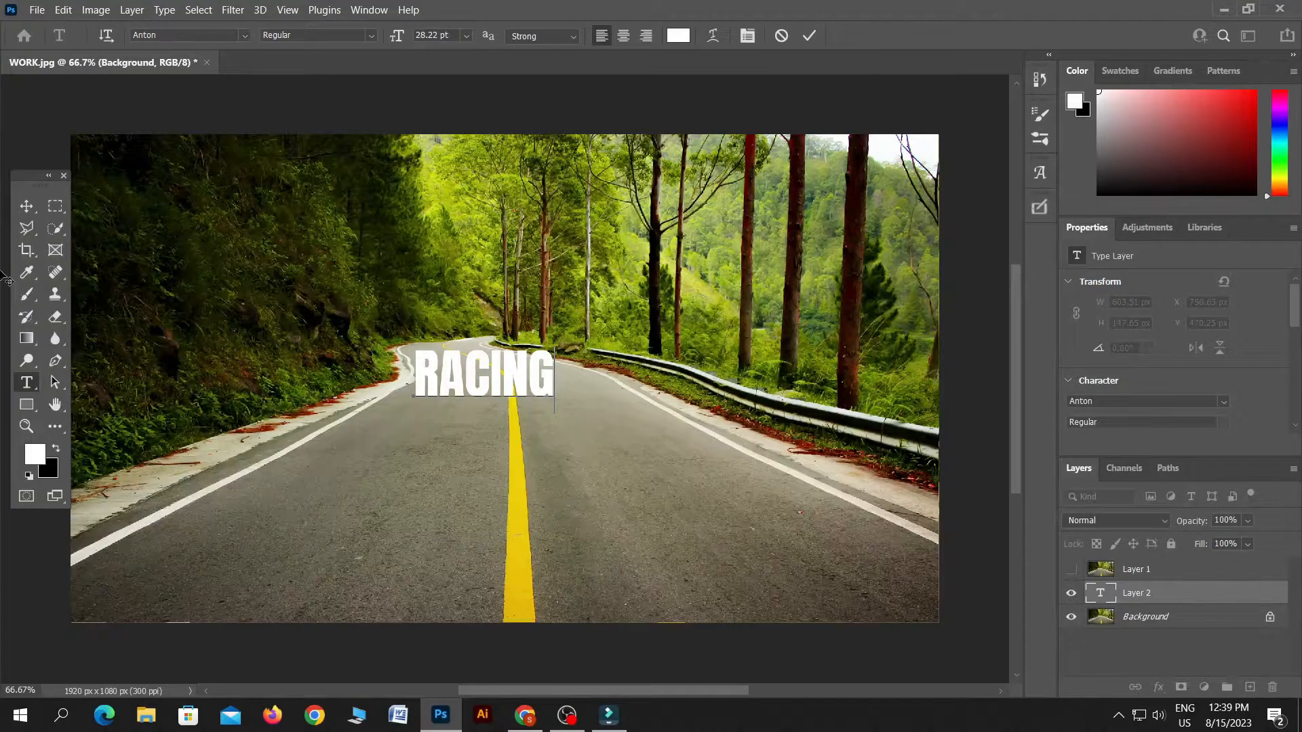
Step: Enlarge the RACING text to about 199% width and 329% height, and center it standing at the far end of the road
click(26, 205)
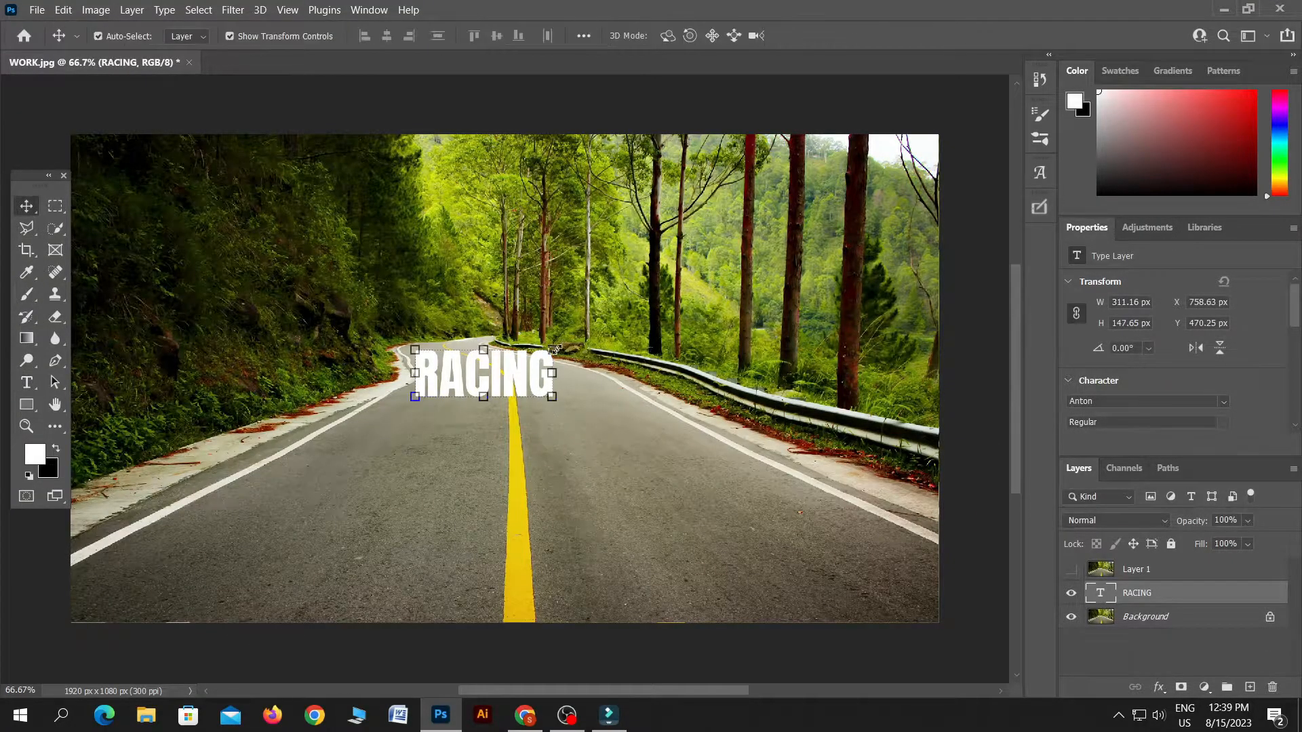
drag(553, 349, 676, 273)
drag(593, 345, 558, 348)
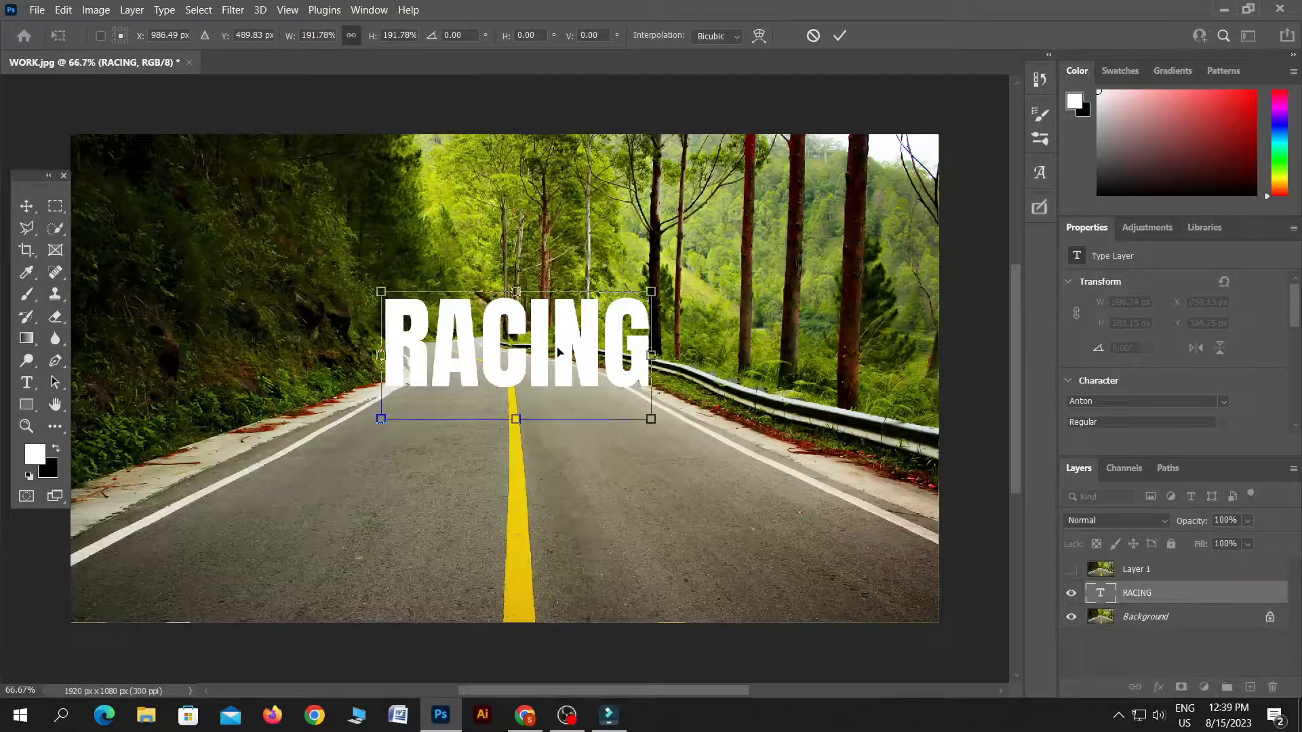
drag(518, 290, 521, 200)
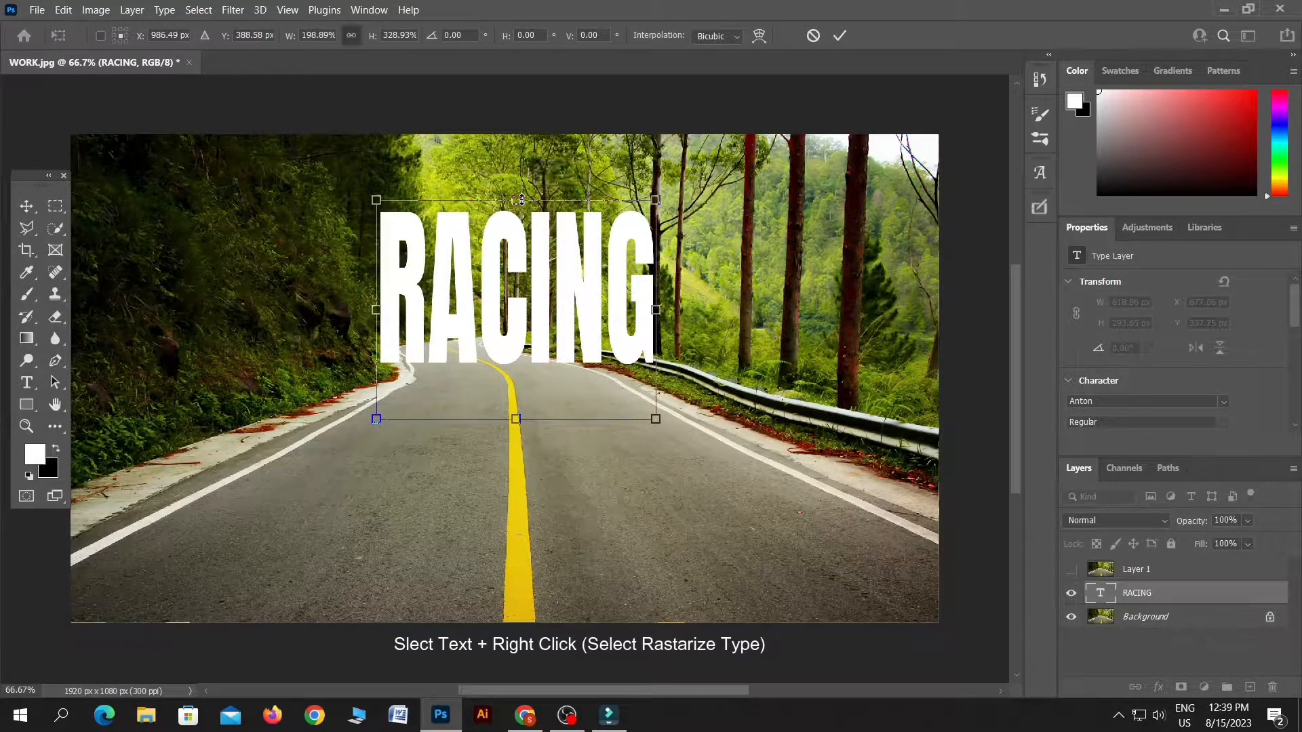
key(Return)
drag(571, 279, 558, 303)
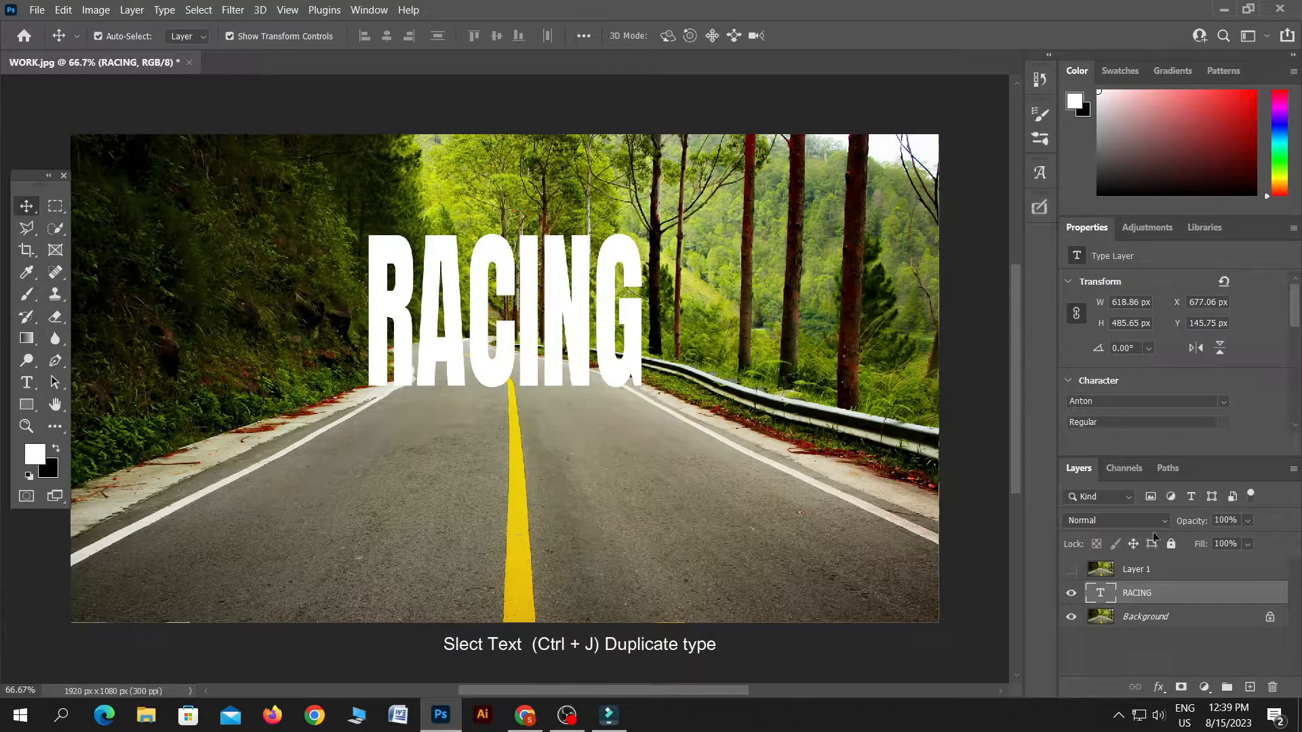
Step: Rasterize the RACING text layer and place a duplicate of it directly beneath it in the layer stack
right_click(1158, 592)
click(1021, 281)
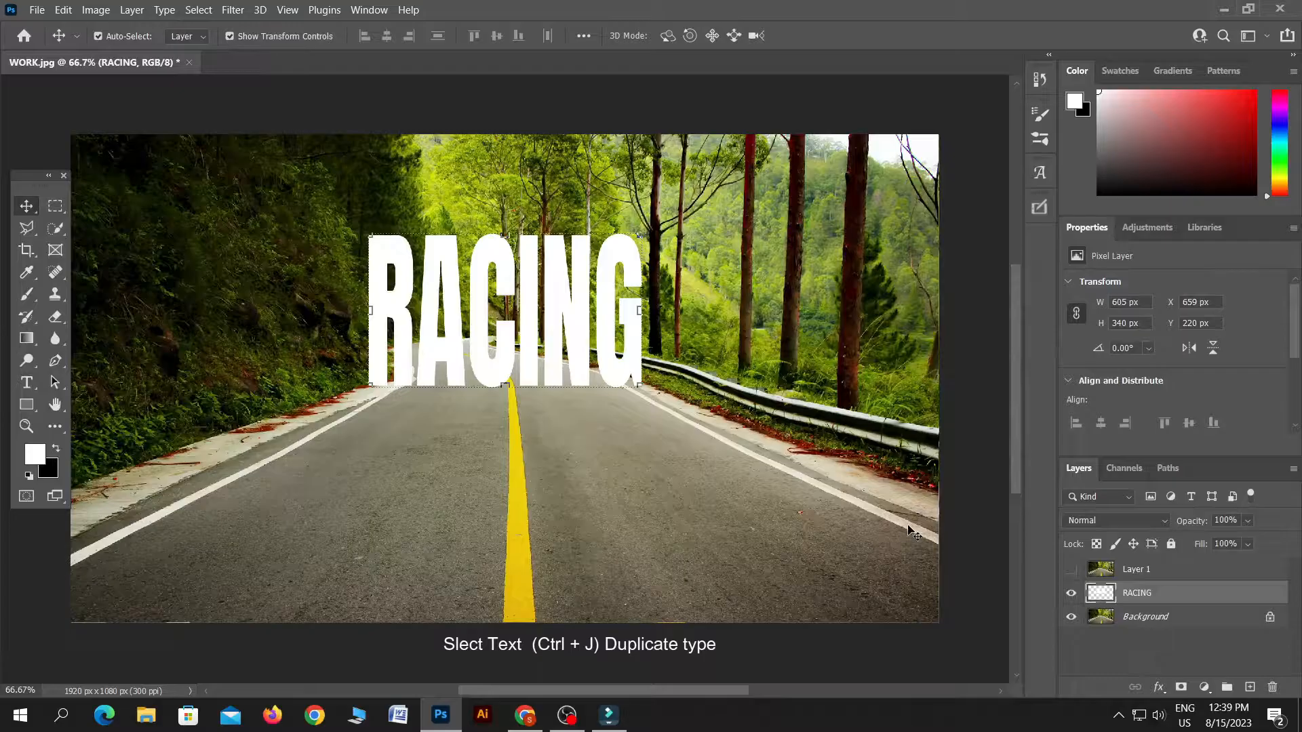
key(ctrl+j)
drag(1183, 594, 1176, 617)
Step: Flip the RACING copy vertically and move it straight down until it mirrors the original text from its base
key(ctrl+t)
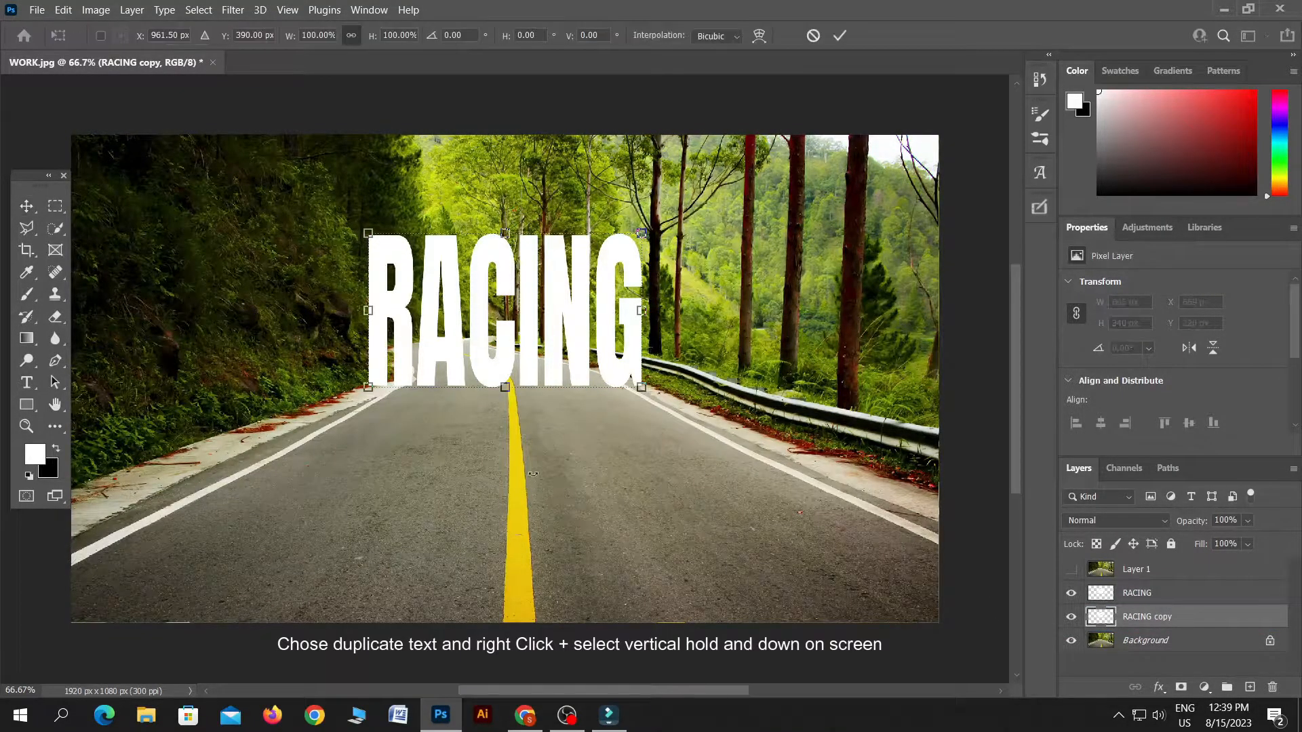
right_click(640, 349)
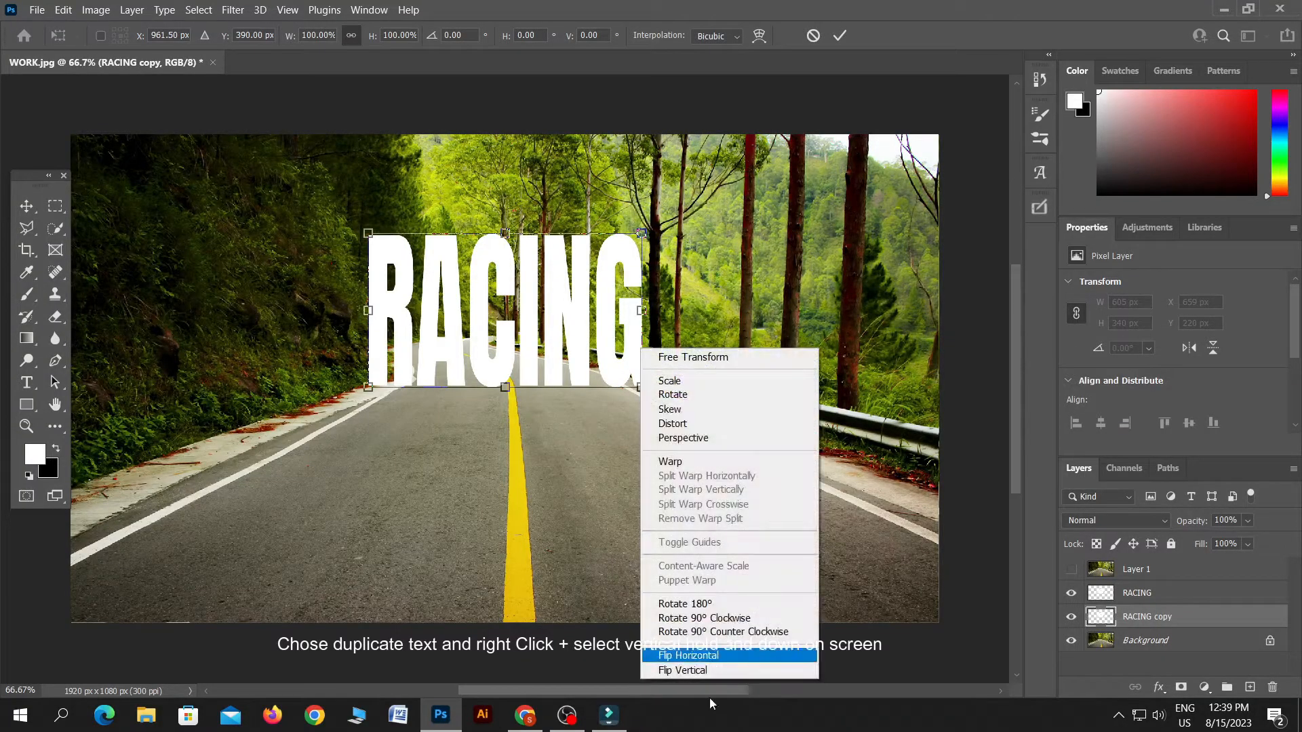
click(703, 672)
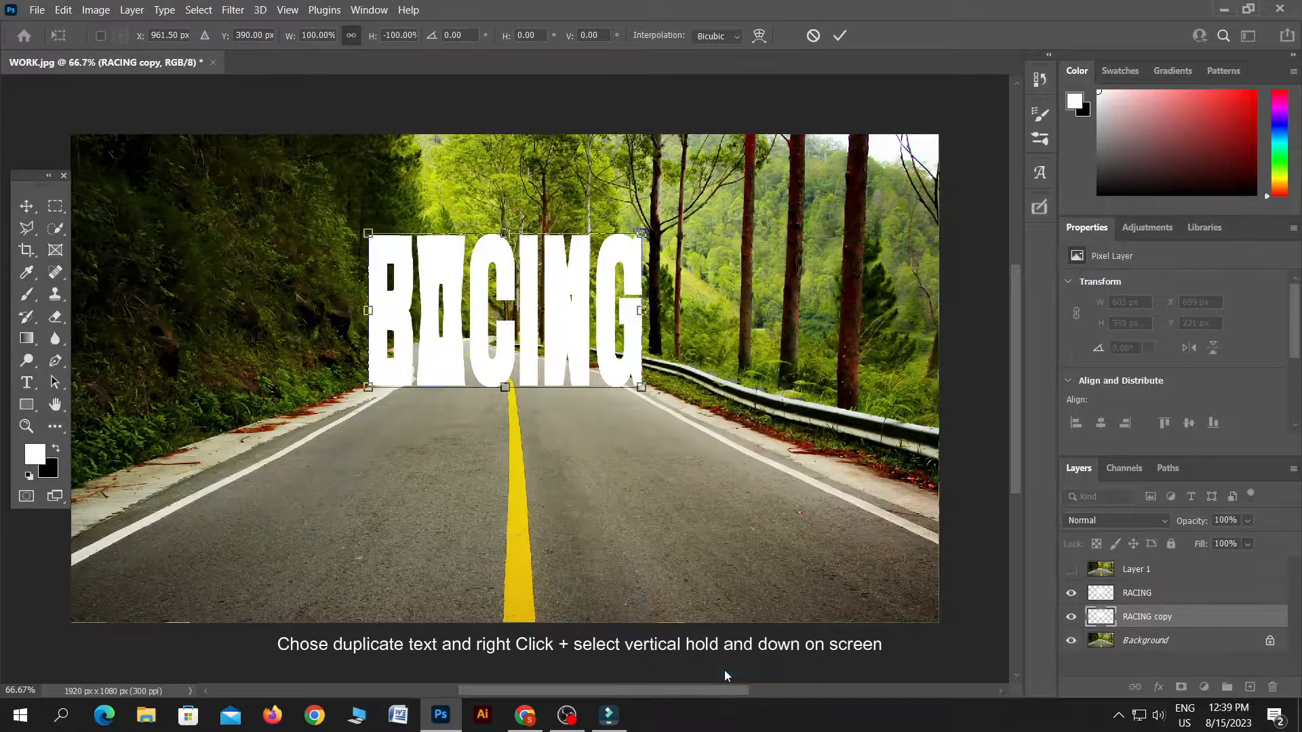
key(Down)
key(Down)
key(Down)
key(Down)
key(Down)
key(Down)
key(Down)
key(Down)
key(Down)
key(Down)
key(Down)
key(Down)
key(Down)
key(Down)
key(Down)
key(Down)
key(Down)
key(Down)
key(Down)
key(Down)
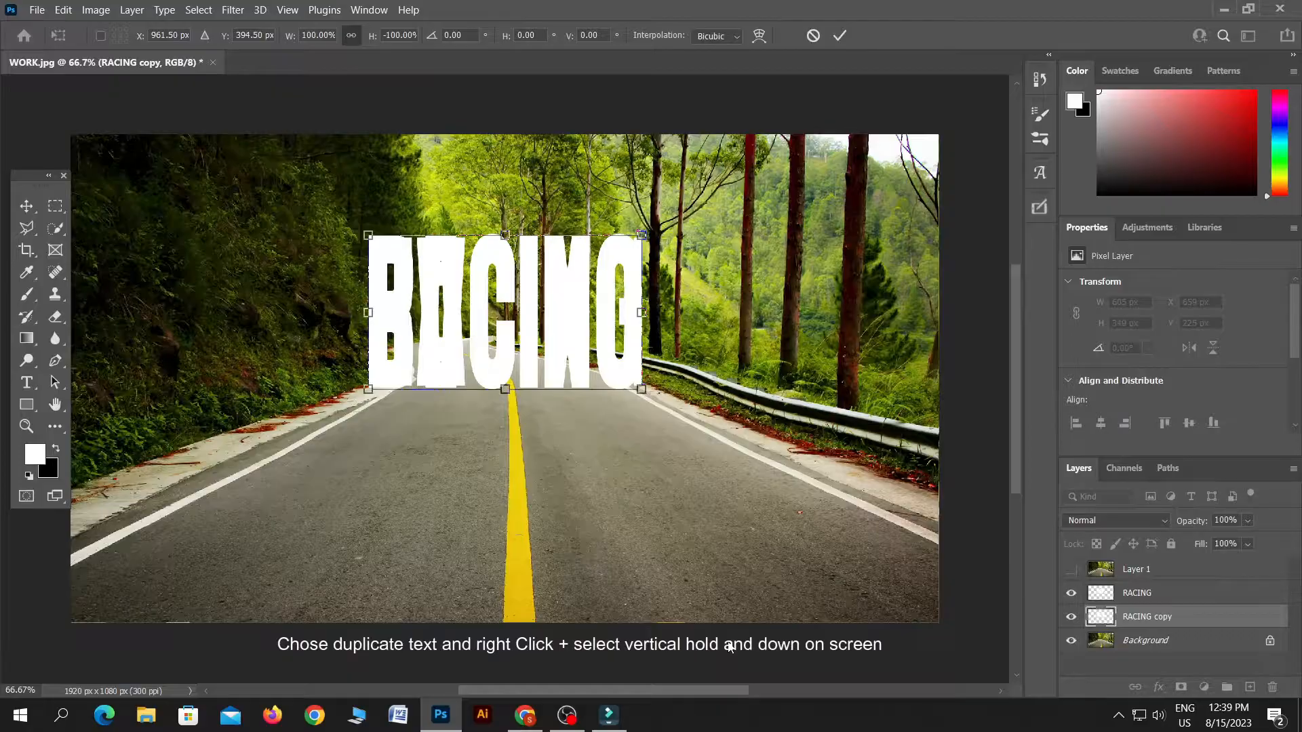
key(Down)
key(Down)
key(Down)
key(Down)
key(Down)
key(Down)
key(Down)
key(Down)
key(Down)
key(Down)
key(Down)
key(Down)
key(Down)
key(Down)
key(Down)
key(Down)
key(Down)
key(Down)
key(Down)
key(Down)
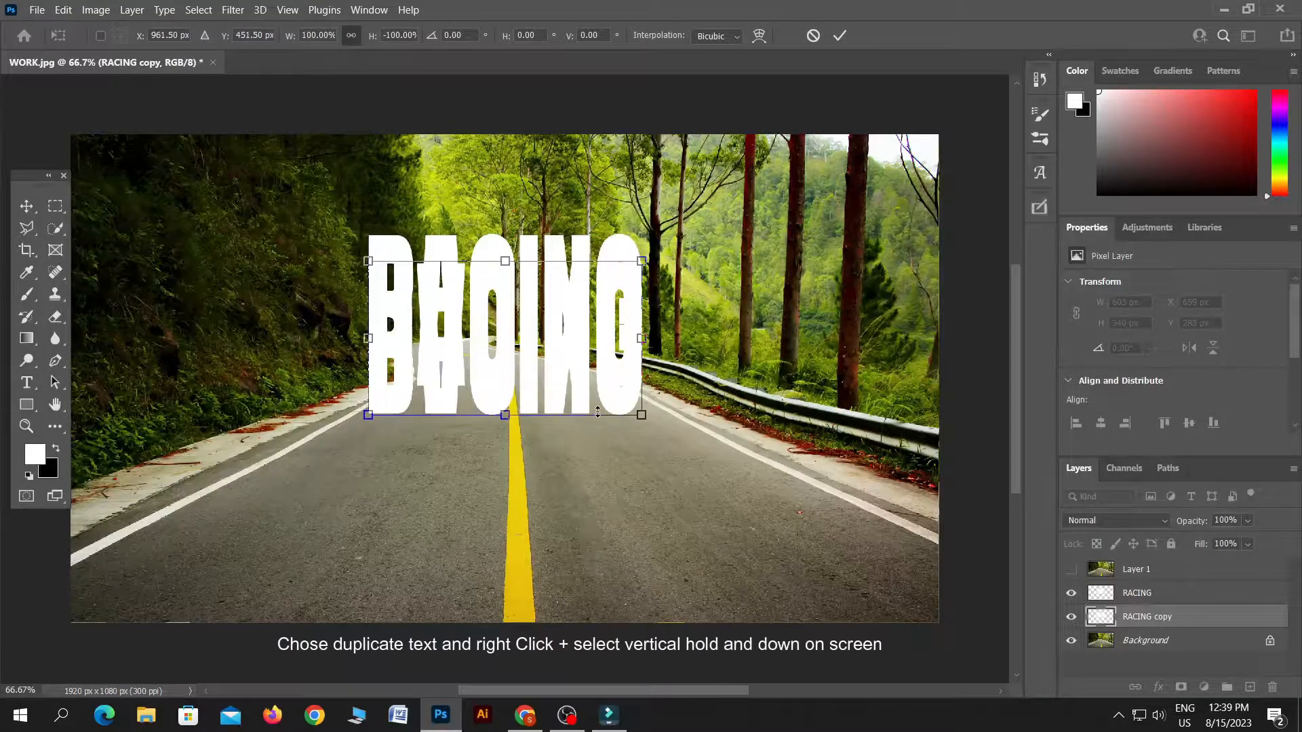
drag(616, 405, 627, 534)
Step: Squash the mirrored RACING copy to about 76% height, keeping its upper edge against the standing text, and apply the transform
drag(506, 543, 505, 506)
key(ctrl+z)
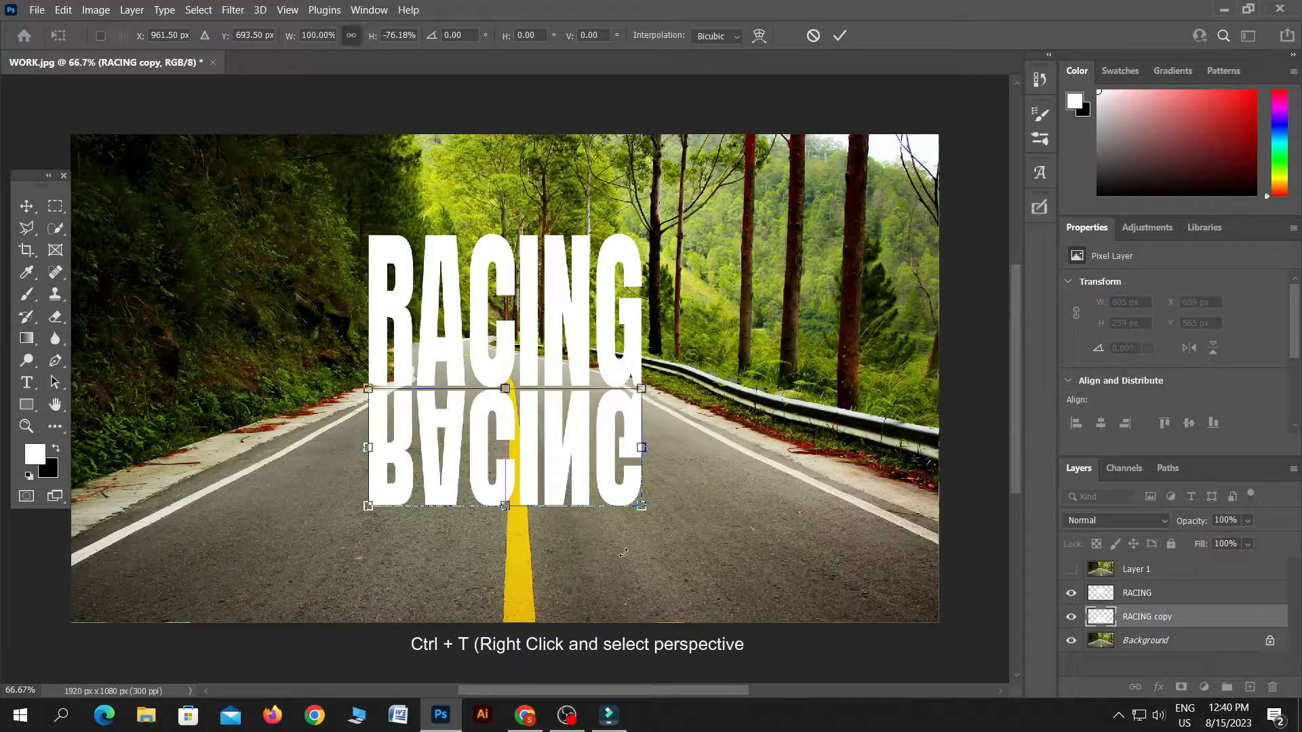
key(Return)
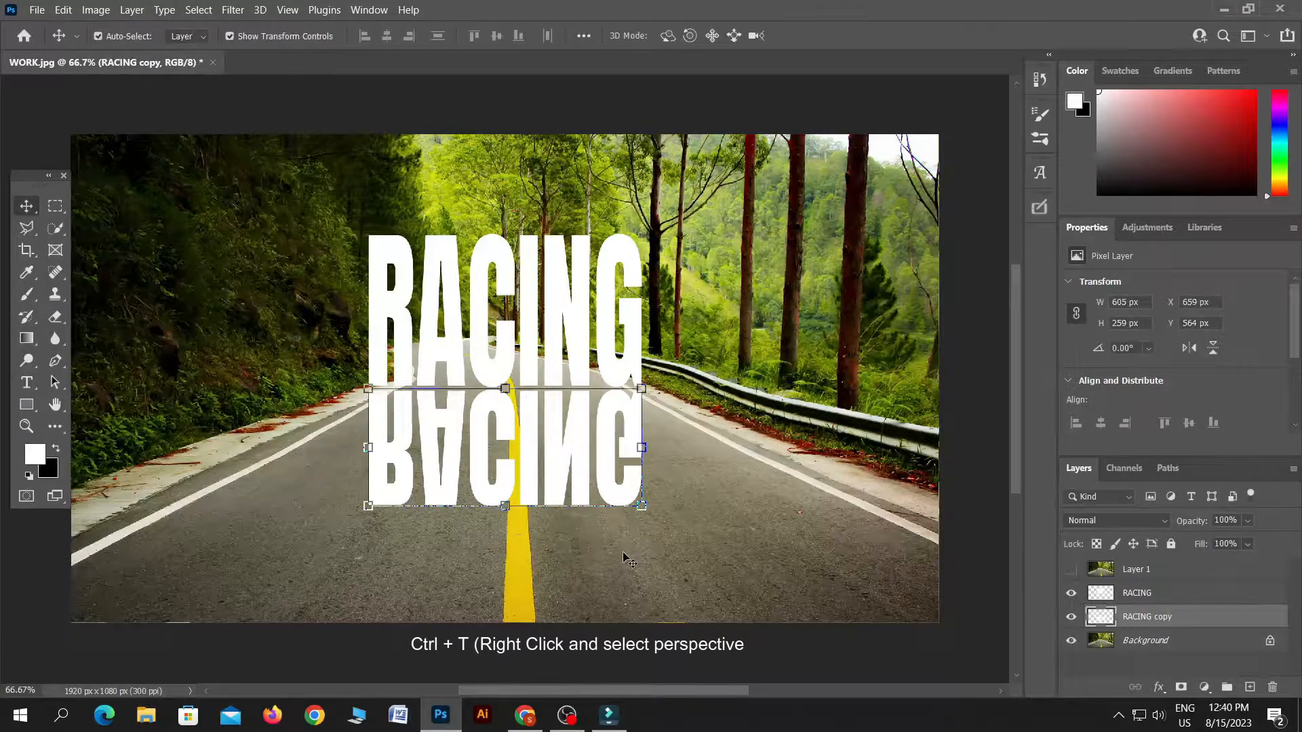
Step: Apply a Perspective transform to the mirrored RACING copy, flaring its lower edge outward to the road's edges, about 262% width
key(ctrl+t)
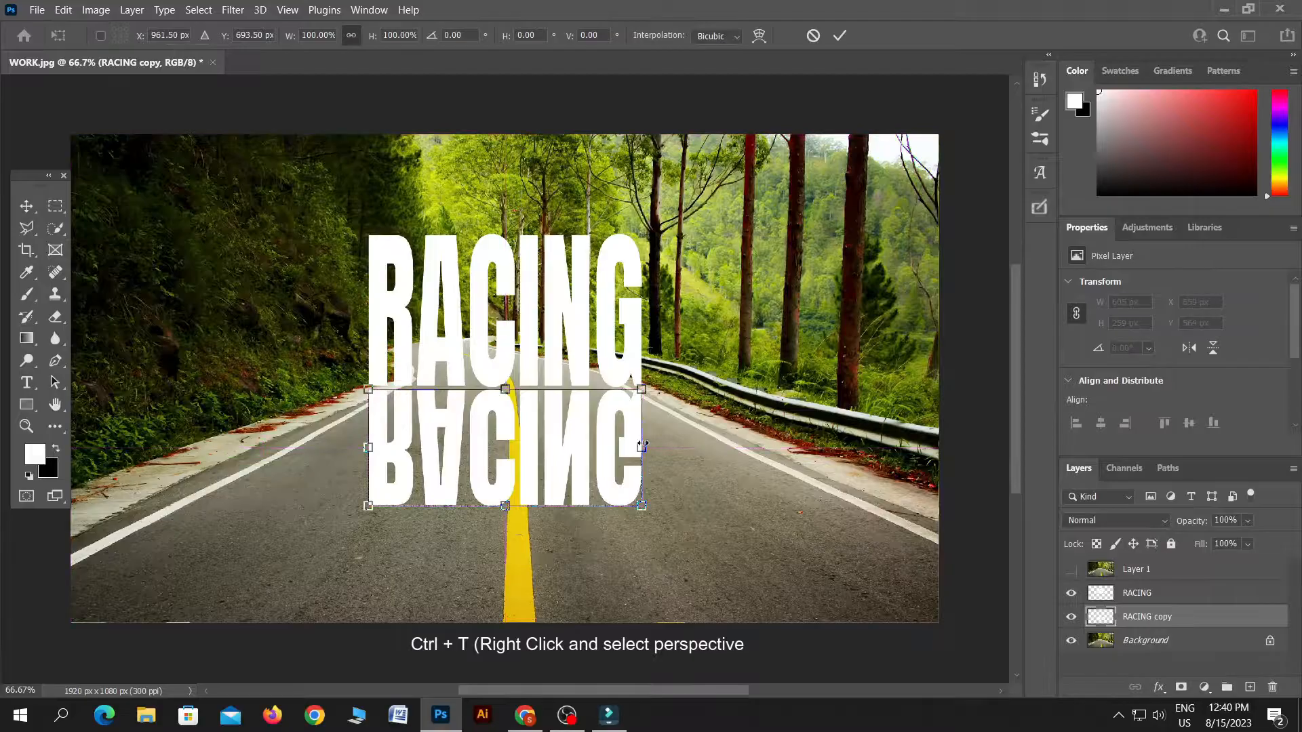
right_click(641, 468)
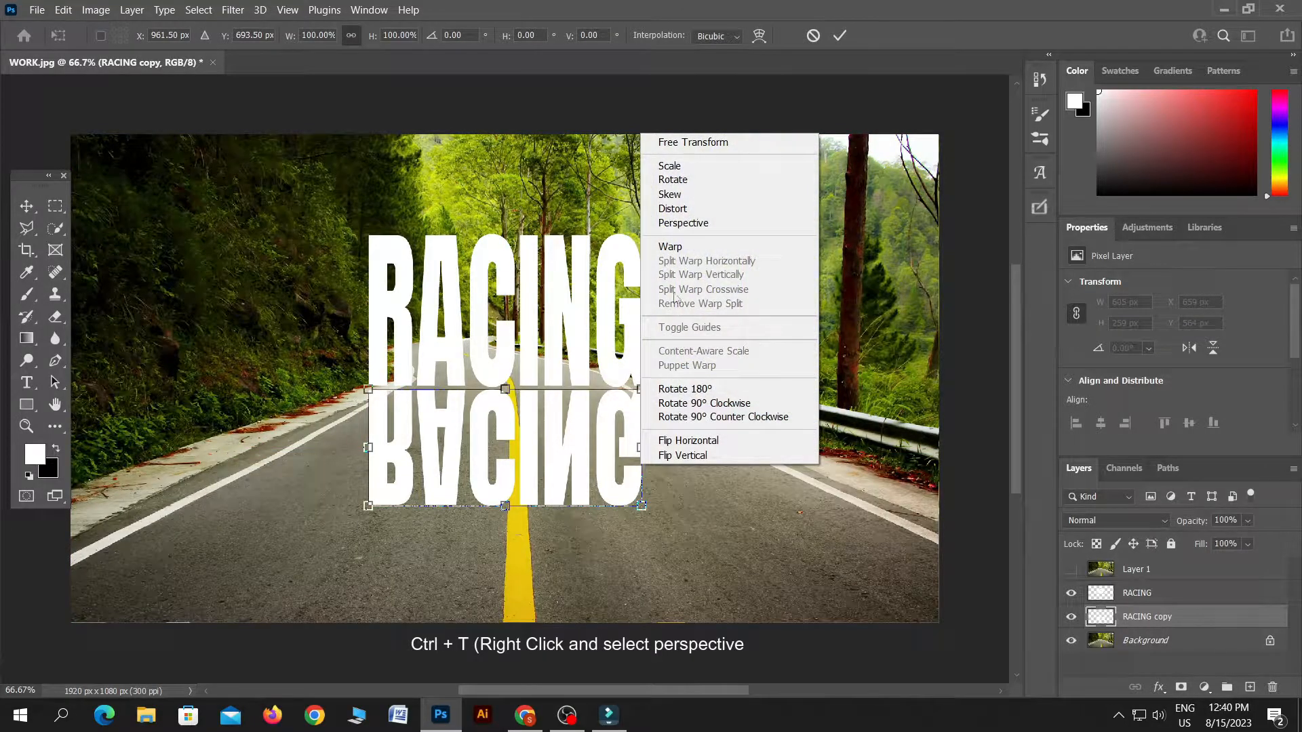
click(684, 223)
drag(649, 514, 864, 393)
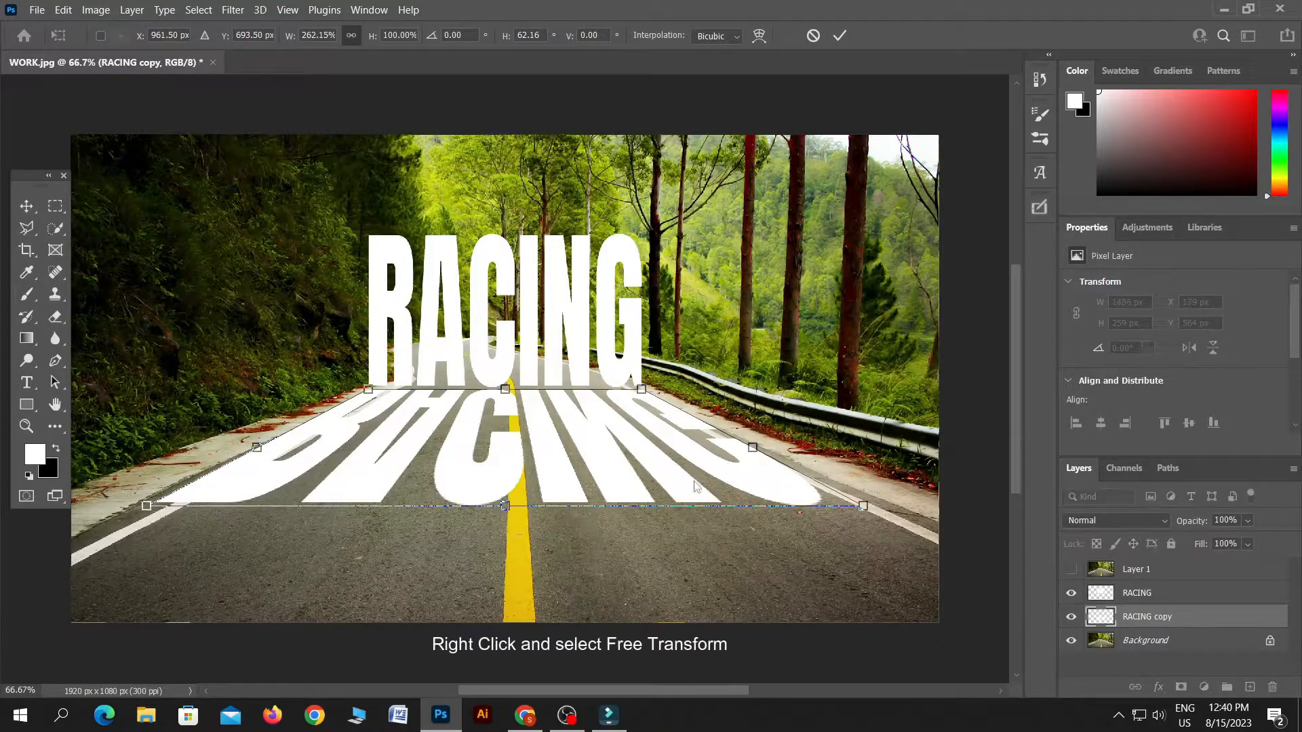
Step: Scale the flared RACING copy with Free Transform to about 232% width and 81% height, and nudge it up 4 px against the standing text
right_click(606, 502)
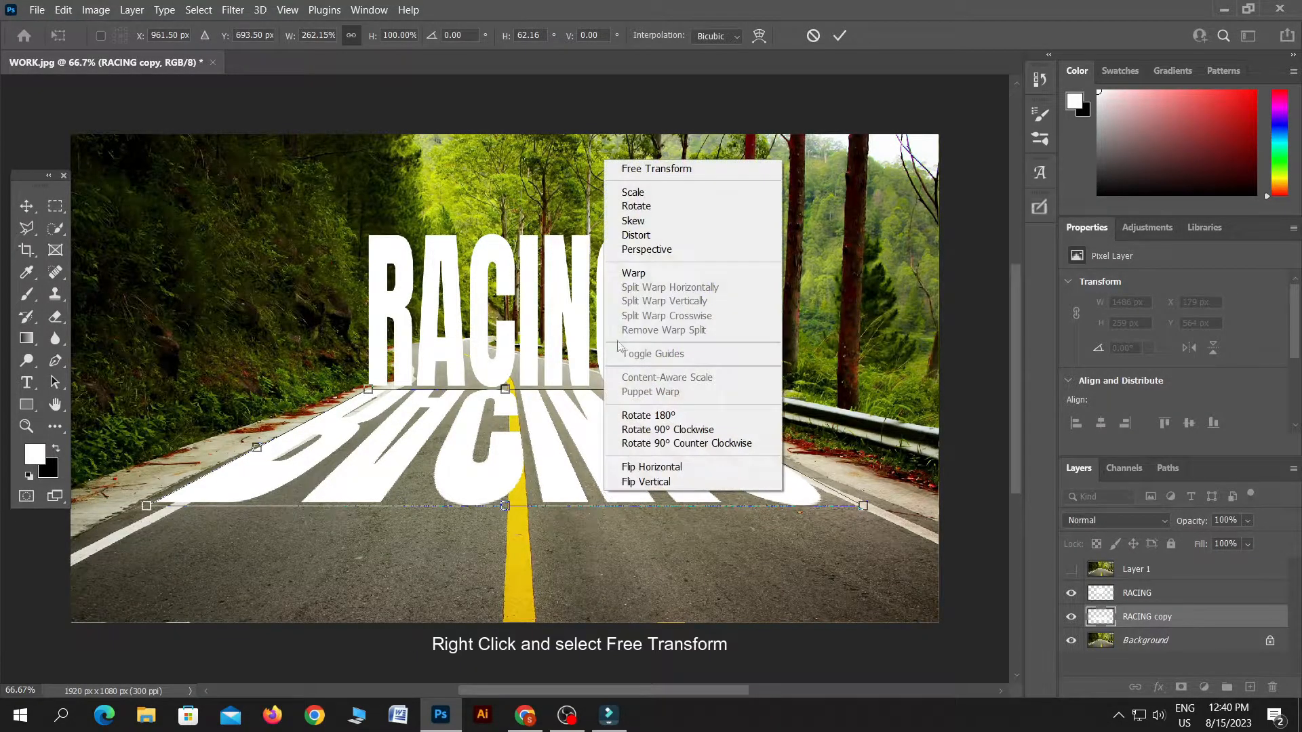
click(662, 169)
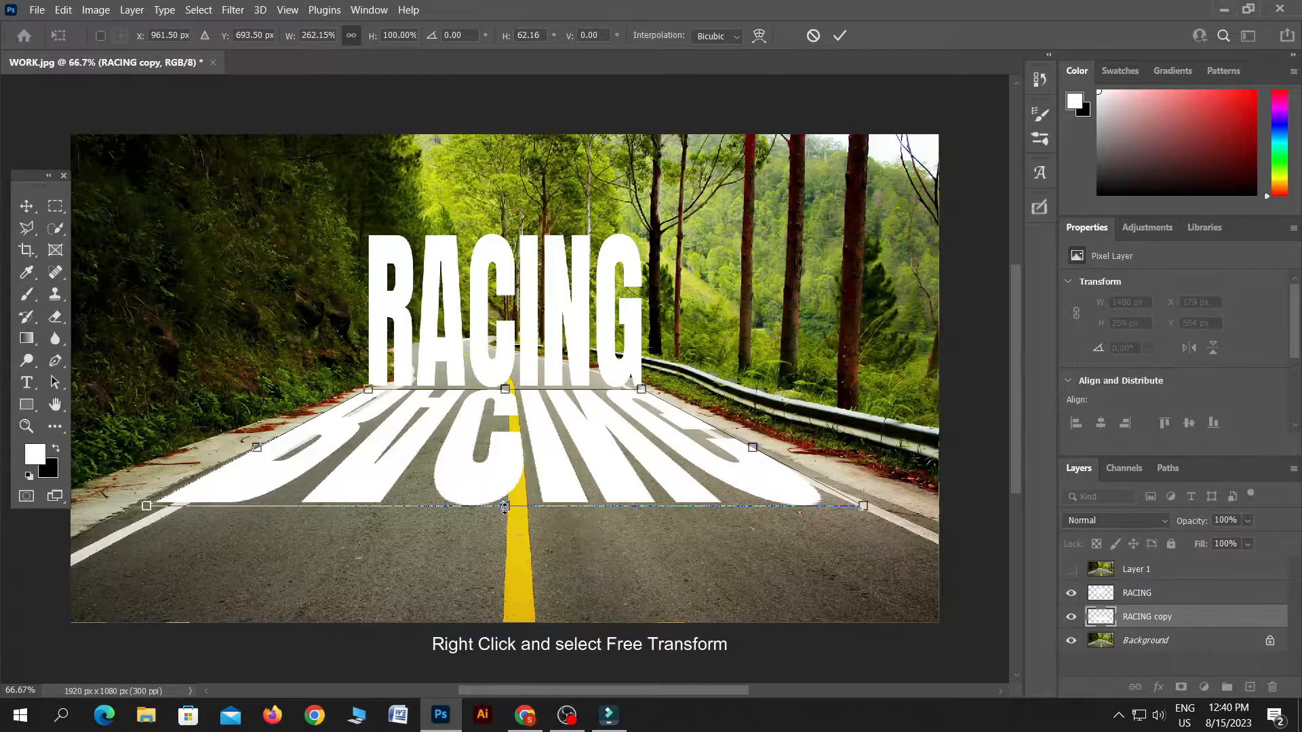
drag(505, 506, 506, 484)
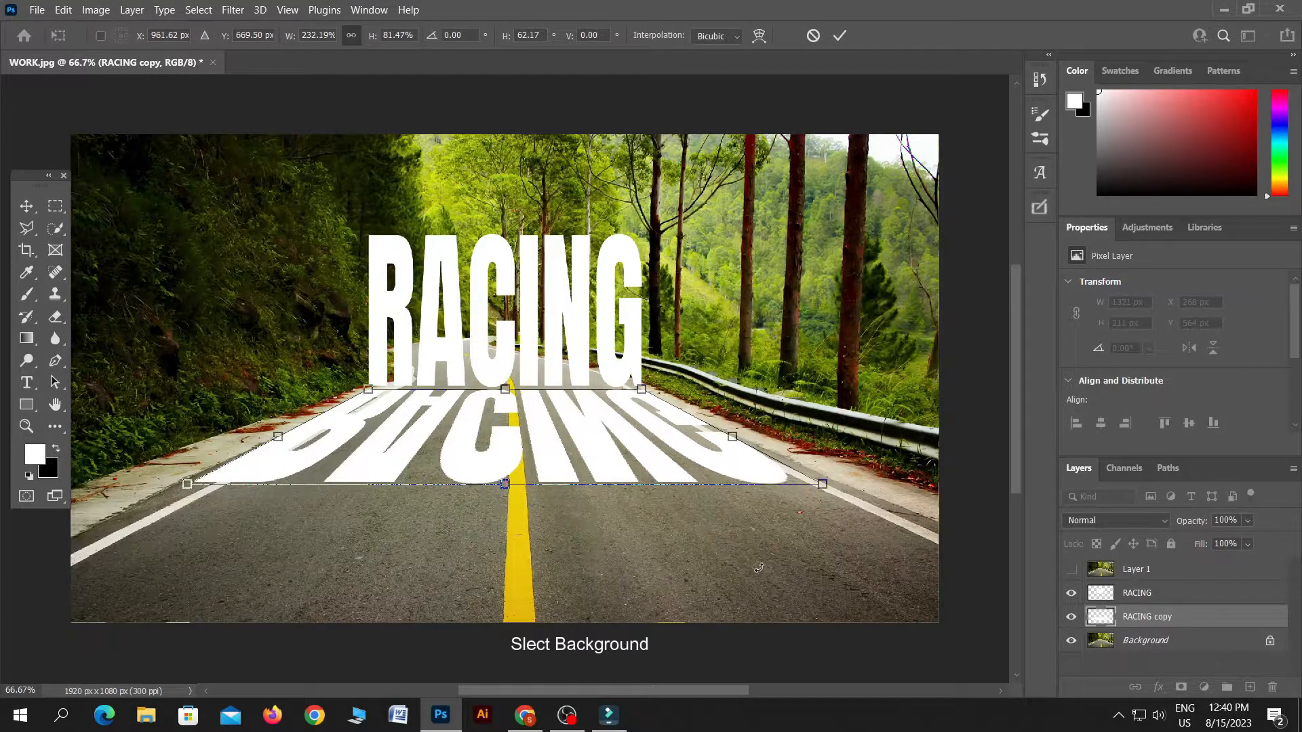
key(Return)
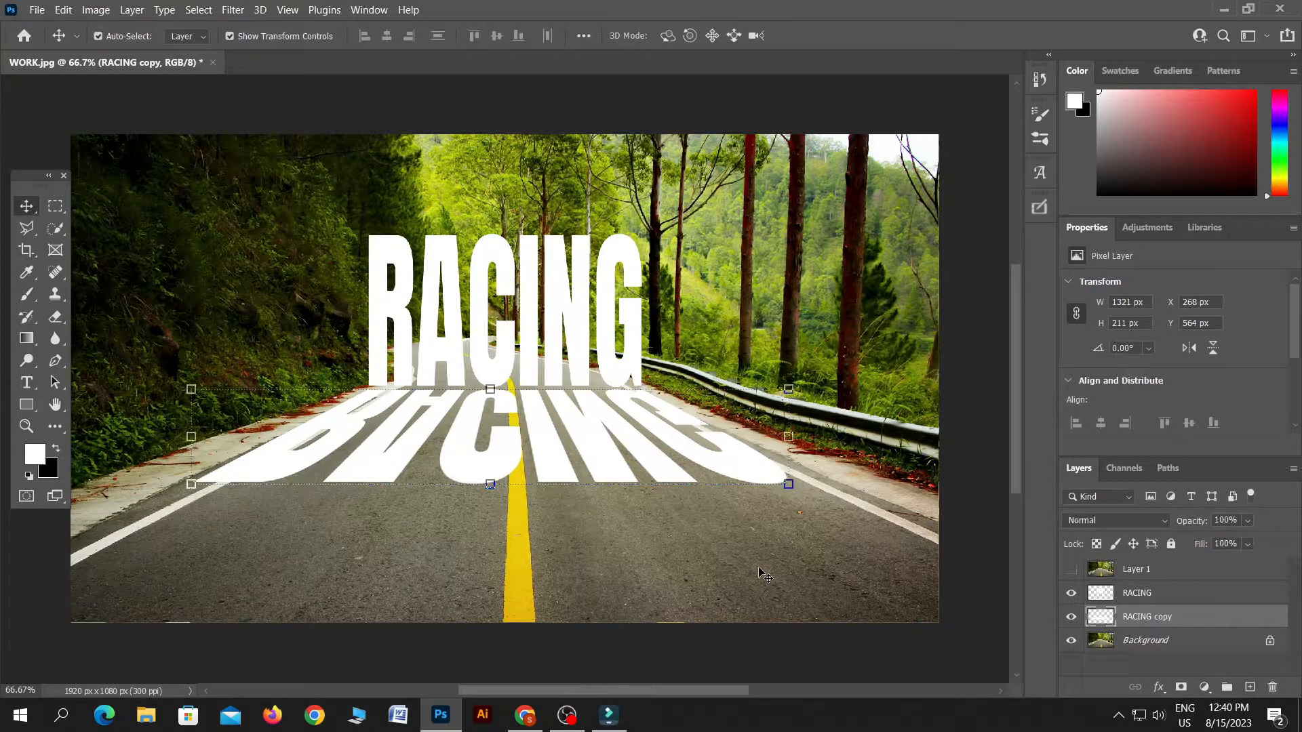
key(Up)
key(Up)
key(Up)
key(Up)
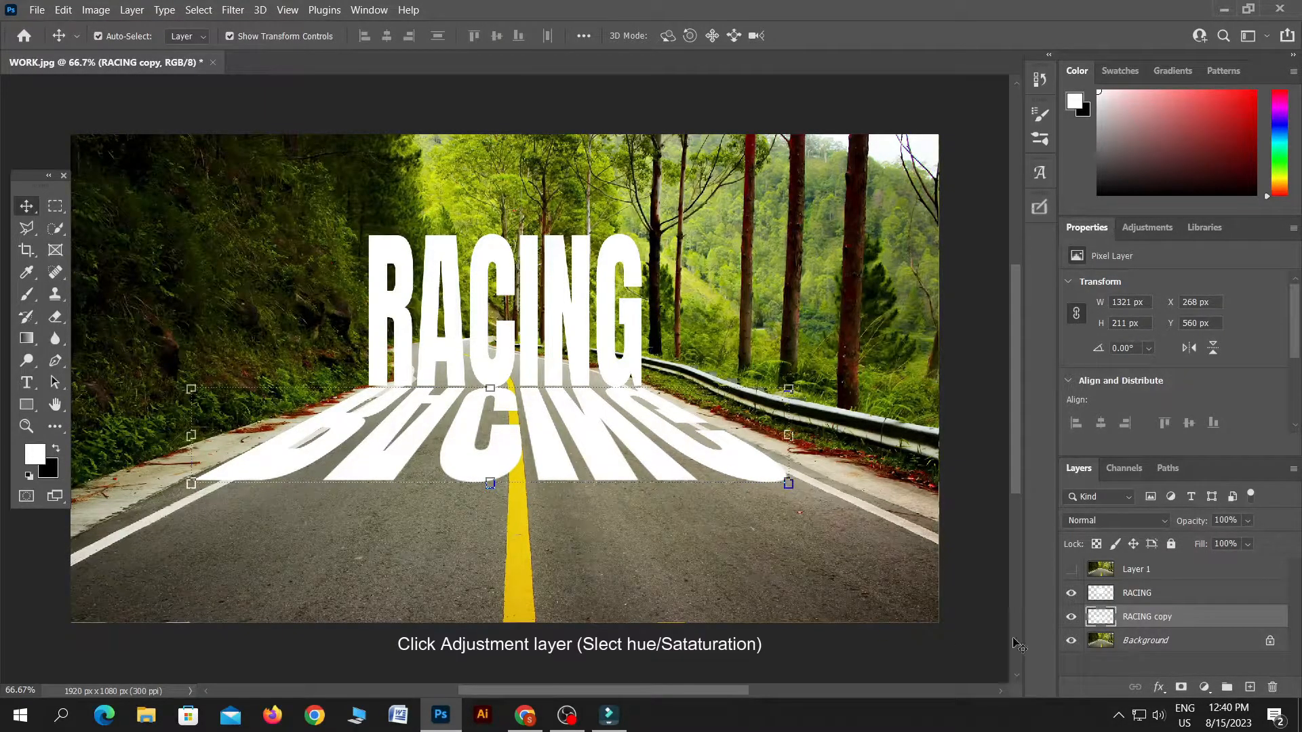
Step: Add a Hue/Saturation adjustment layer directly above the Background layer
click(1158, 596)
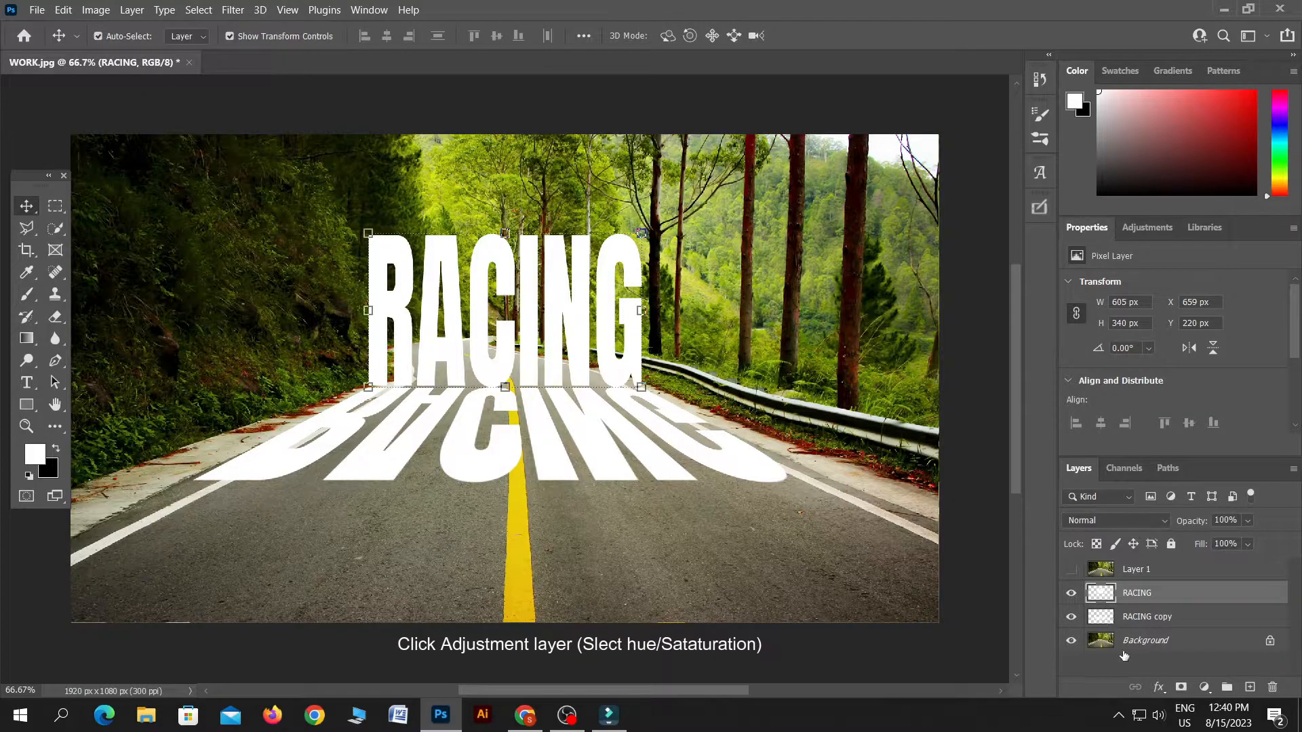
click(1124, 645)
click(1204, 688)
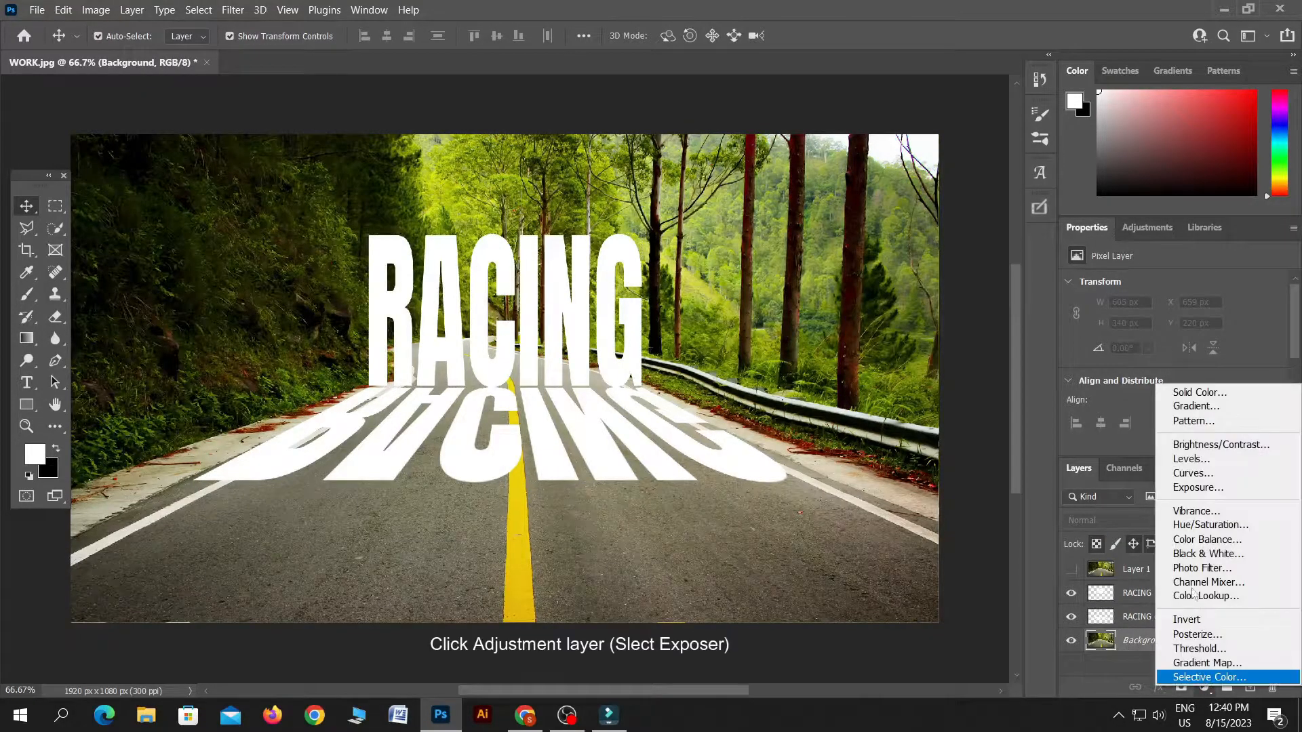
click(1210, 525)
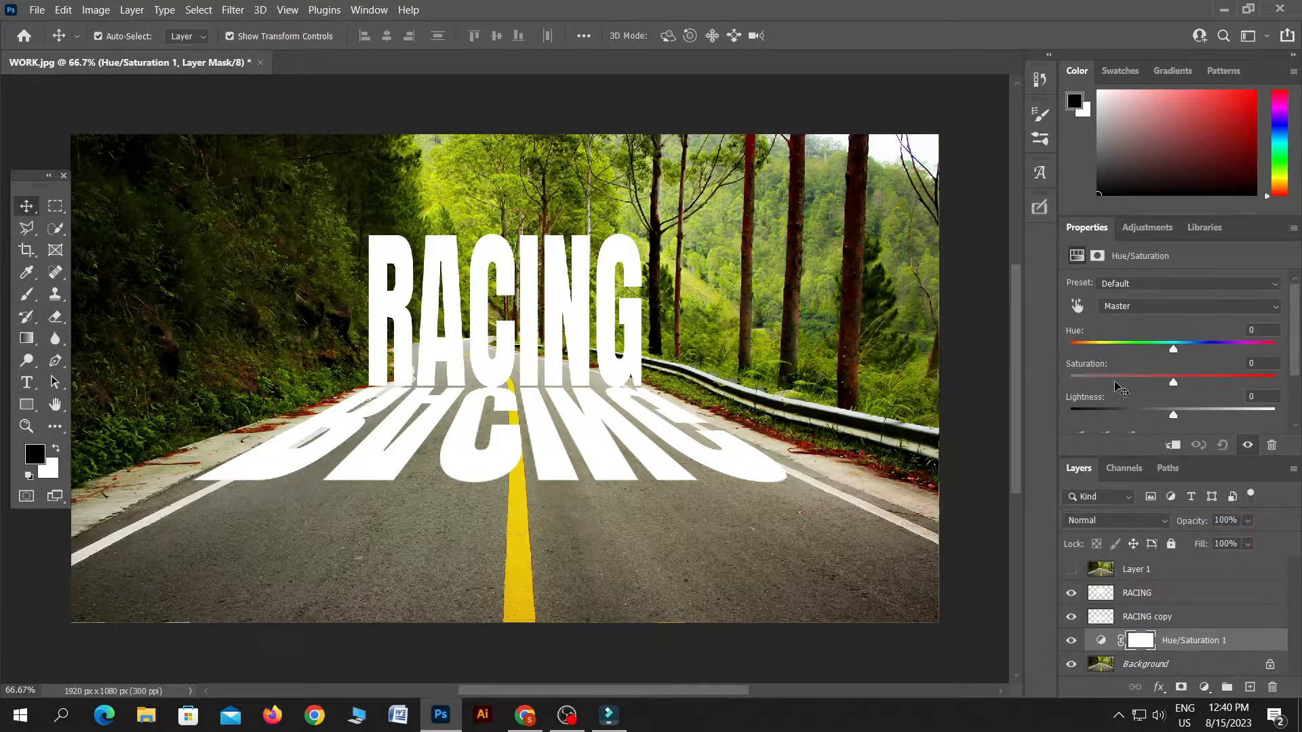
Step: Lower the Hue/Saturation layer's saturation to -54 and add an Exposure adjustment layer above it with exposure -1.82
click(1138, 379)
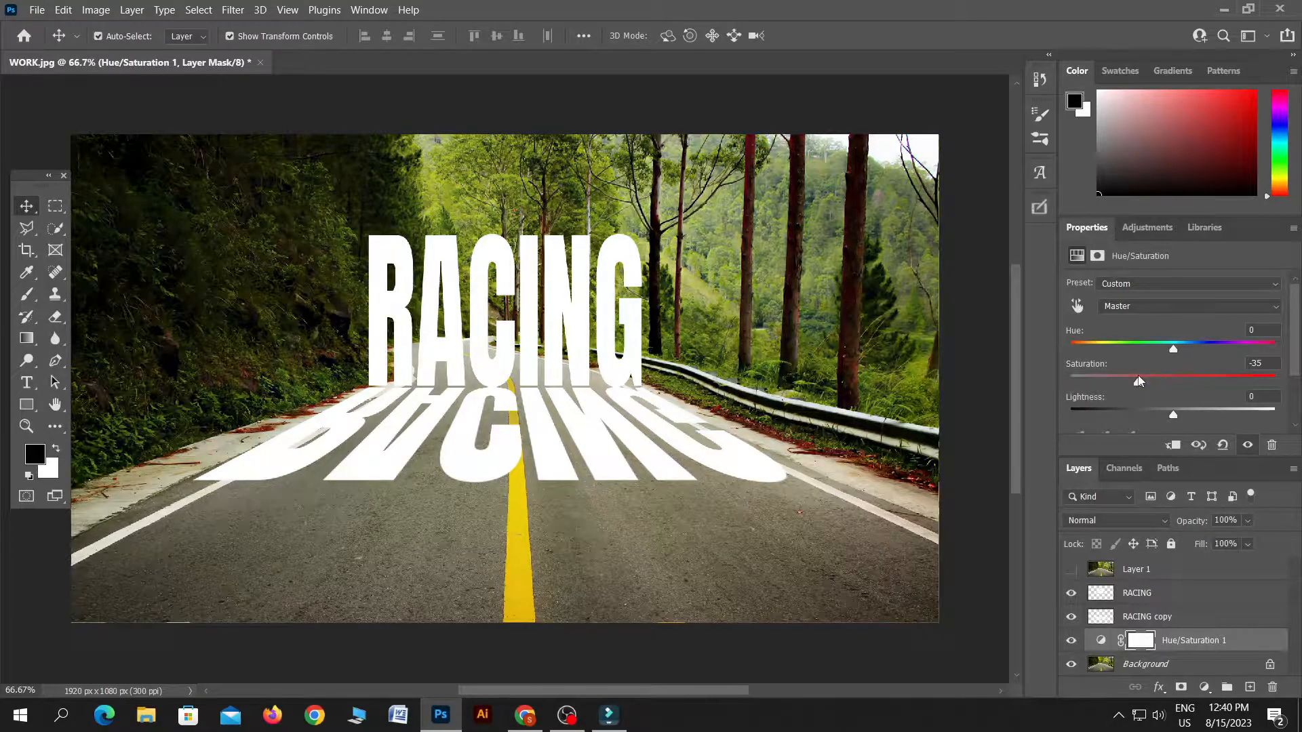
click(1118, 379)
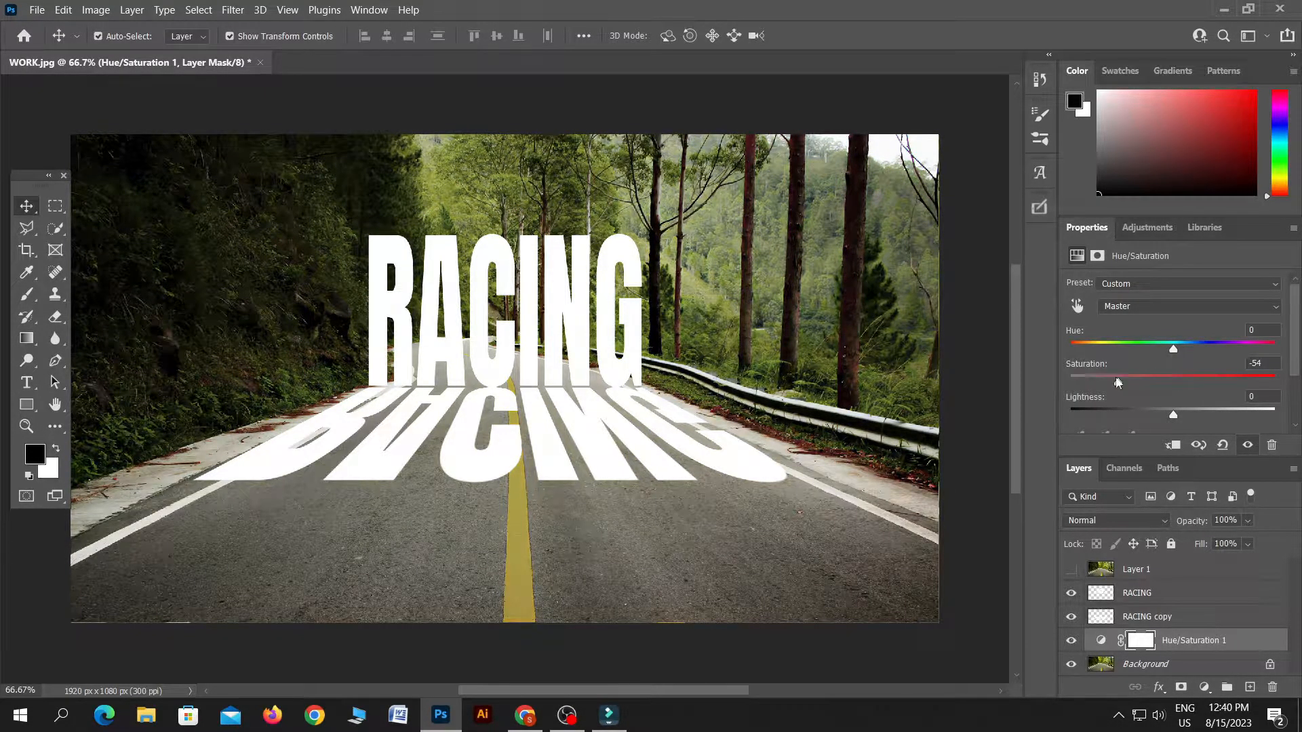
click(1200, 692)
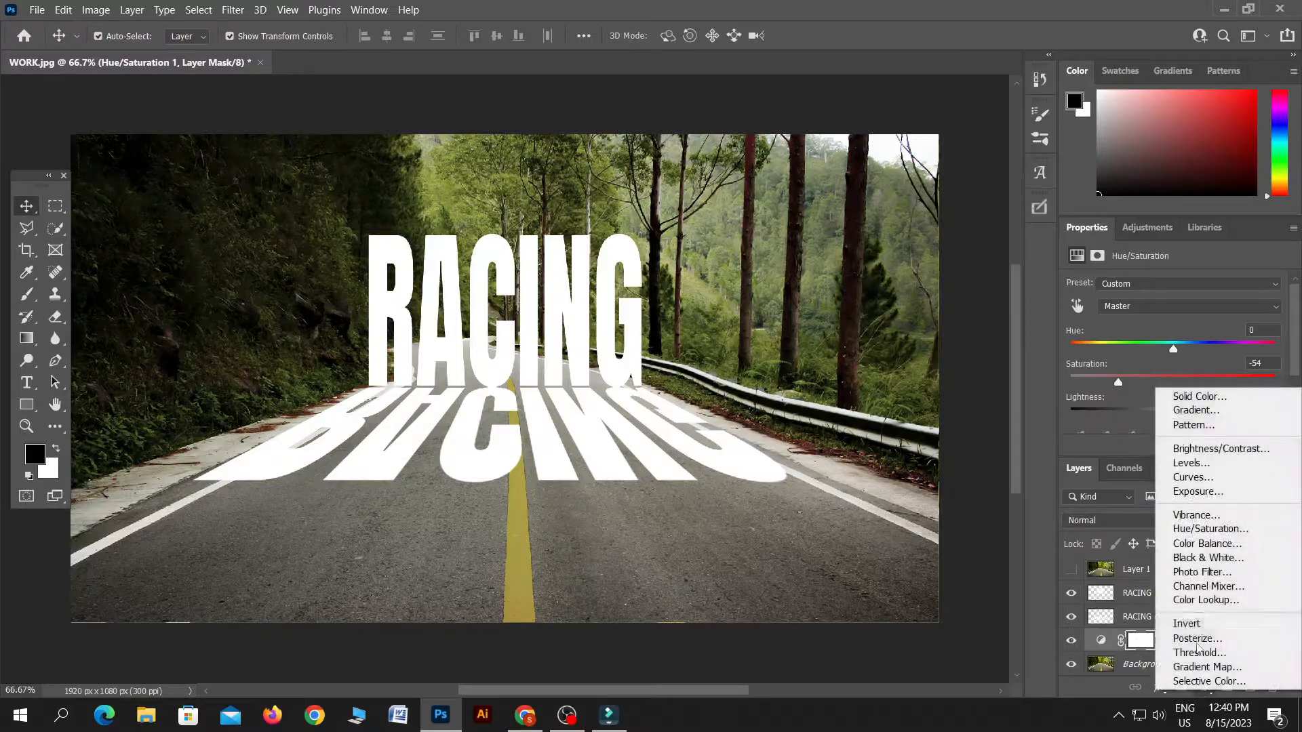
click(1185, 495)
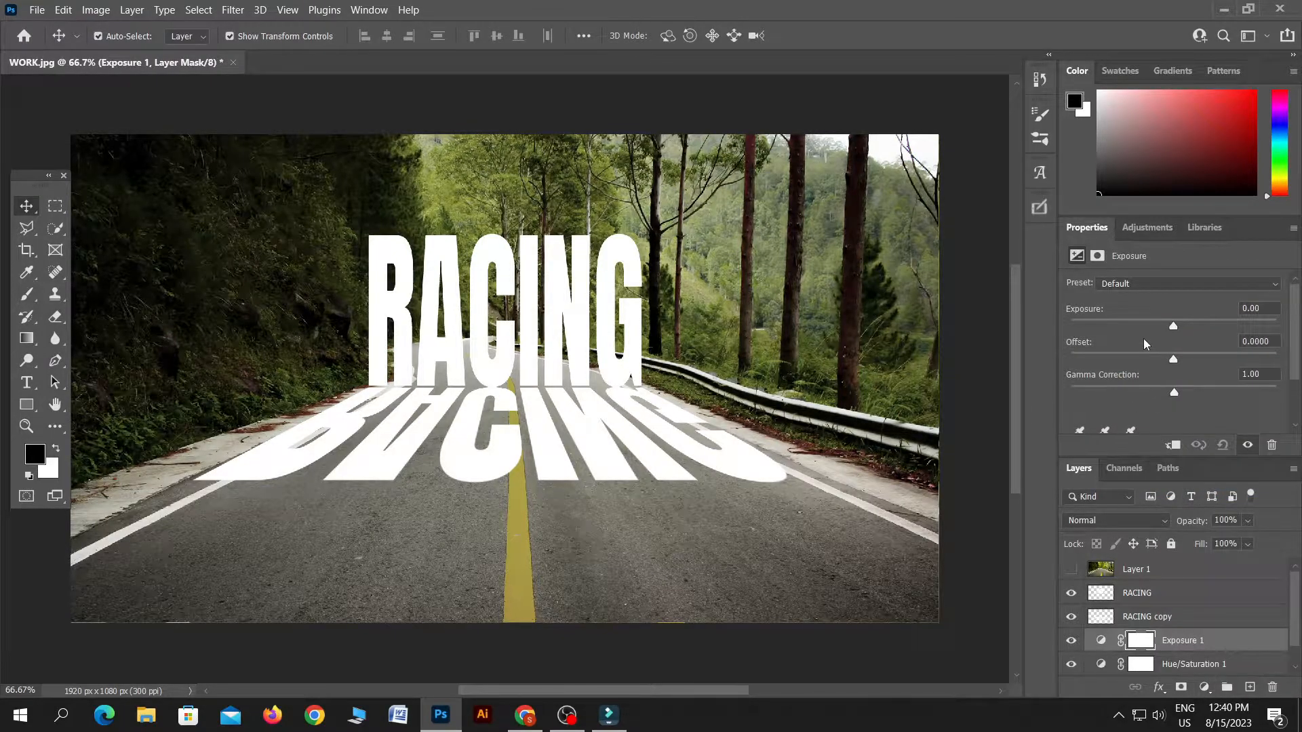
click(1141, 323)
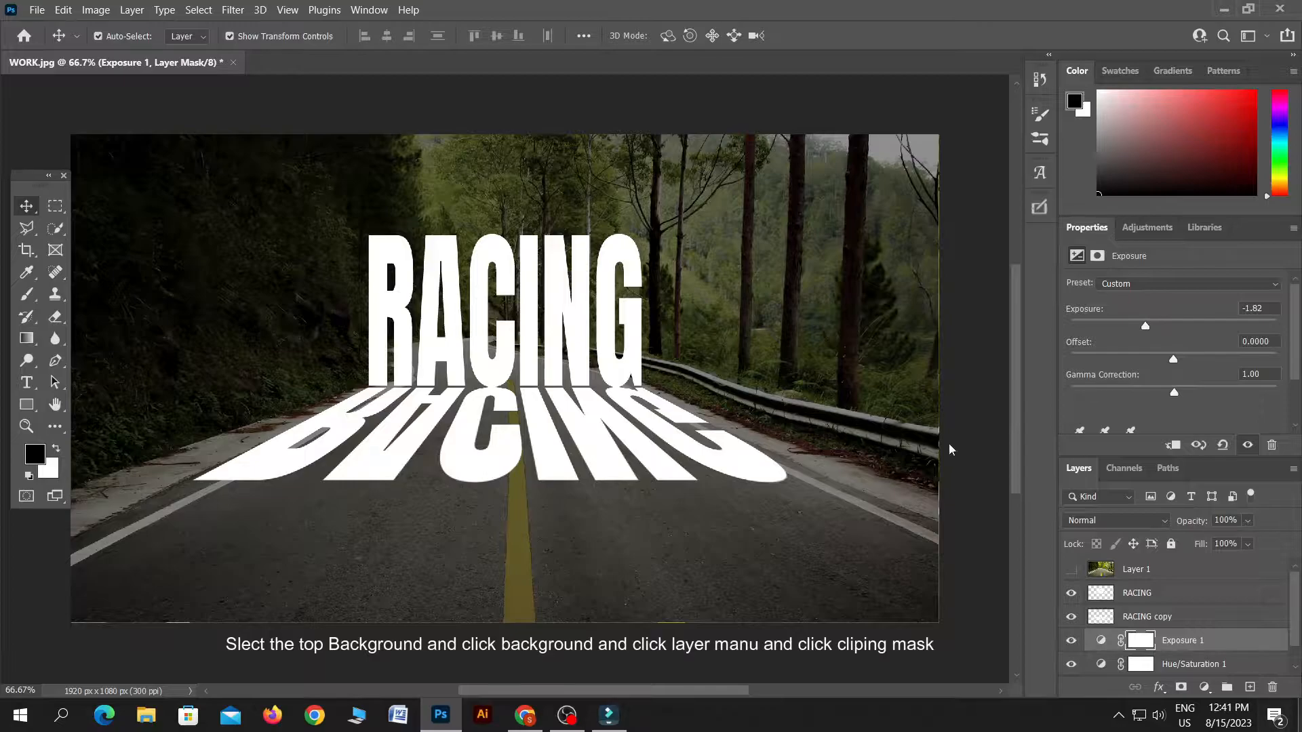
Step: Make Layer 1 visible and clip it to the standing RACING layer with a clipping mask
click(1150, 571)
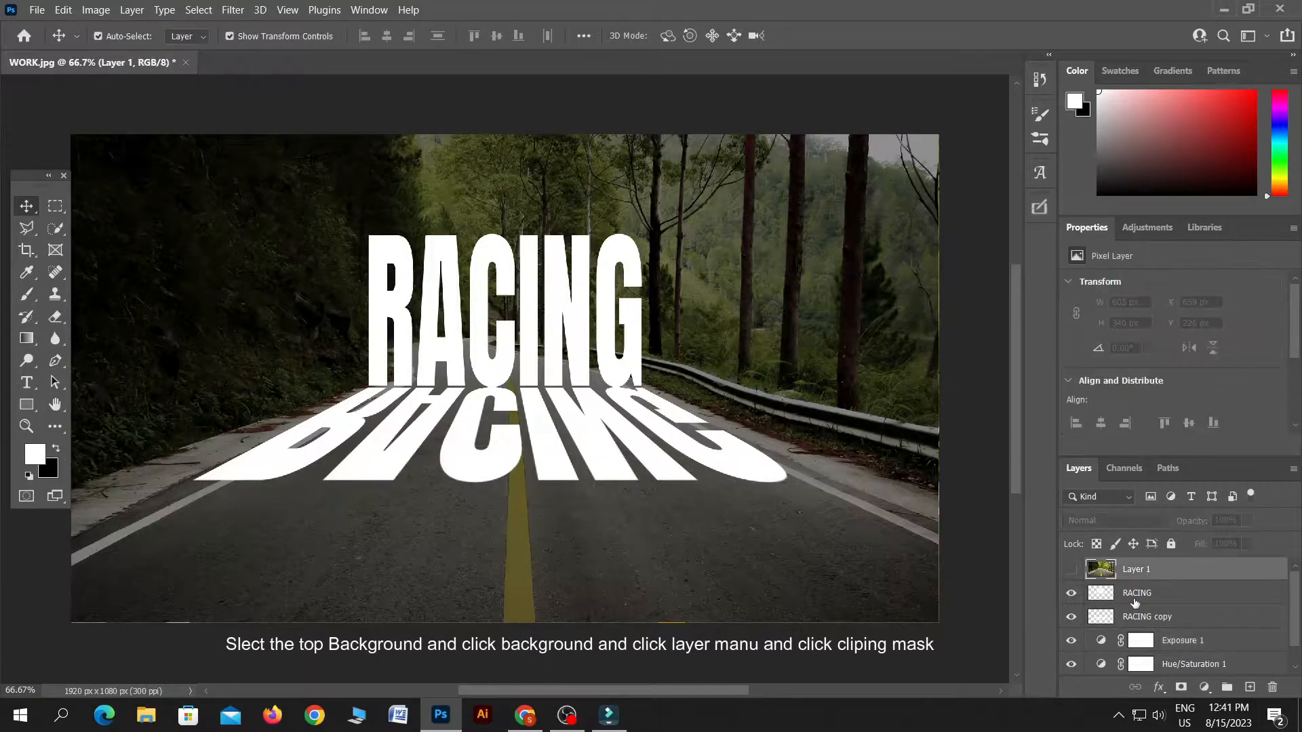
click(1127, 591)
click(1122, 573)
click(1071, 570)
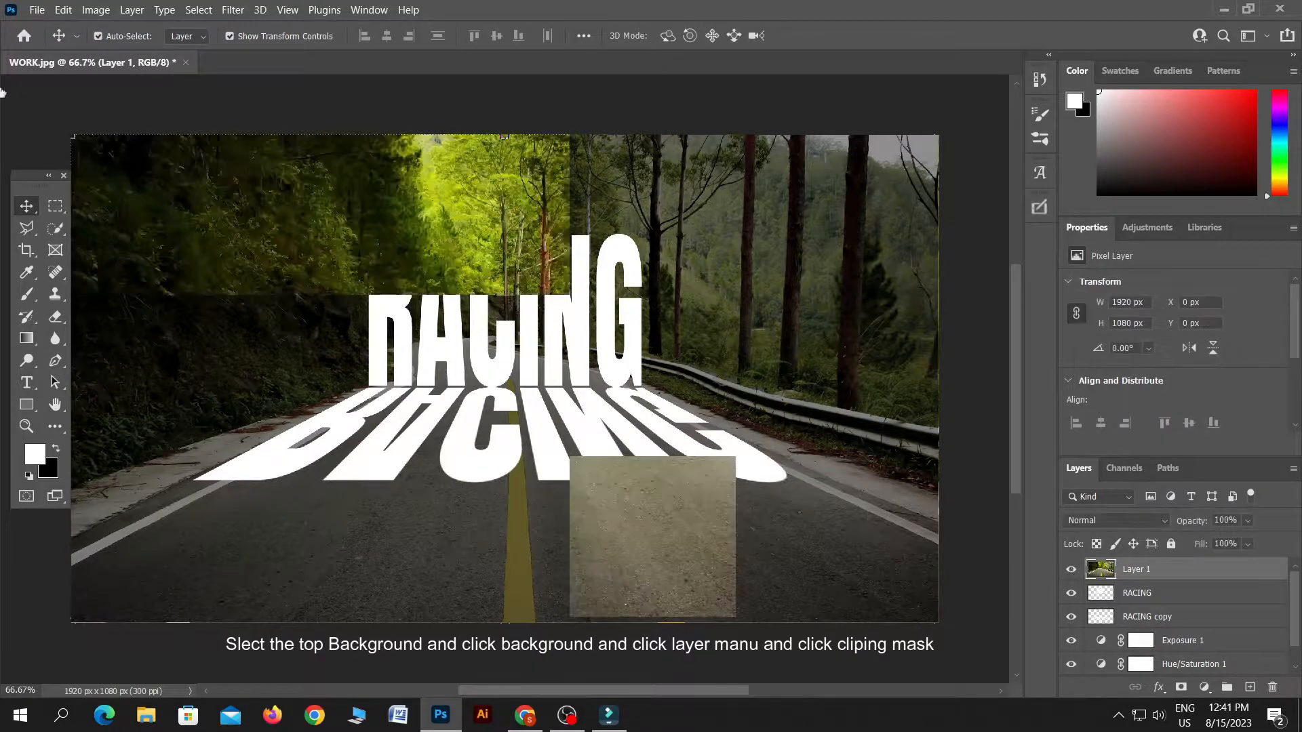
click(127, 8)
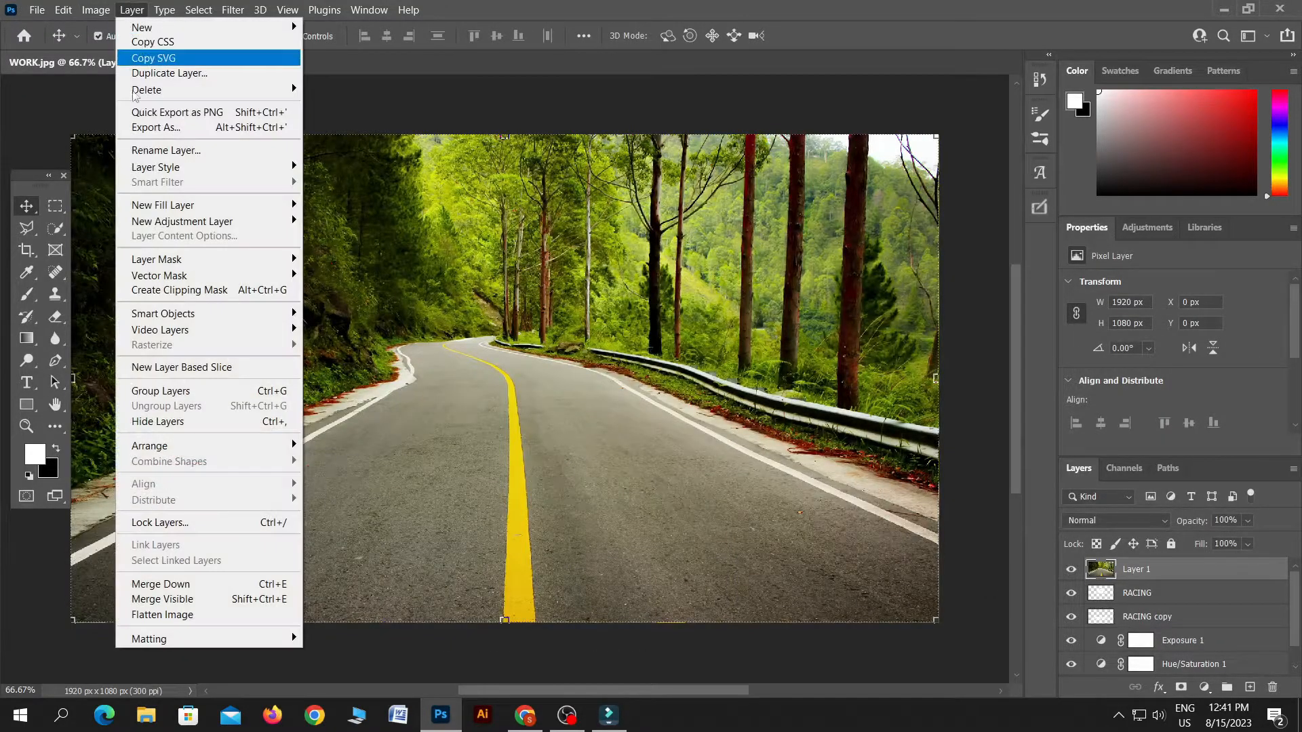
click(178, 292)
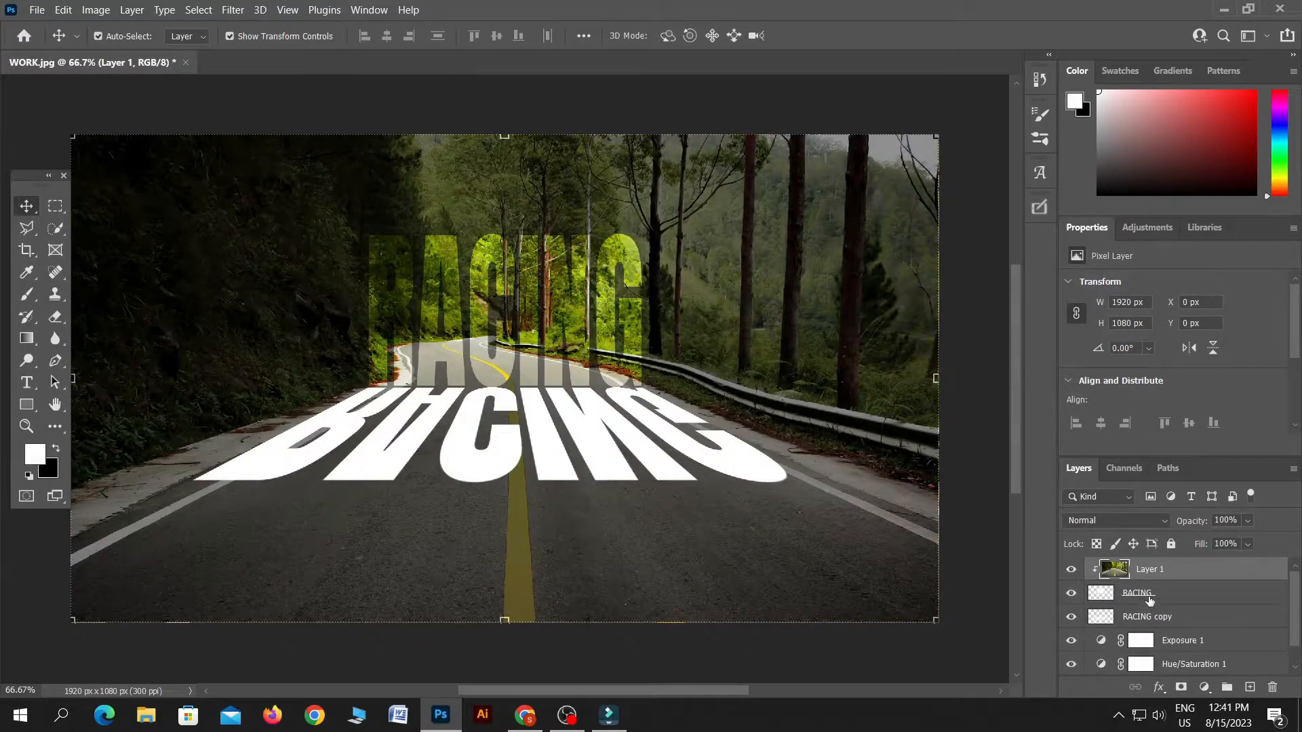
Step: Add a white 2 px Stroke effect positioned Outside to the standing RACING layer
click(1149, 601)
key(ctrl+1)
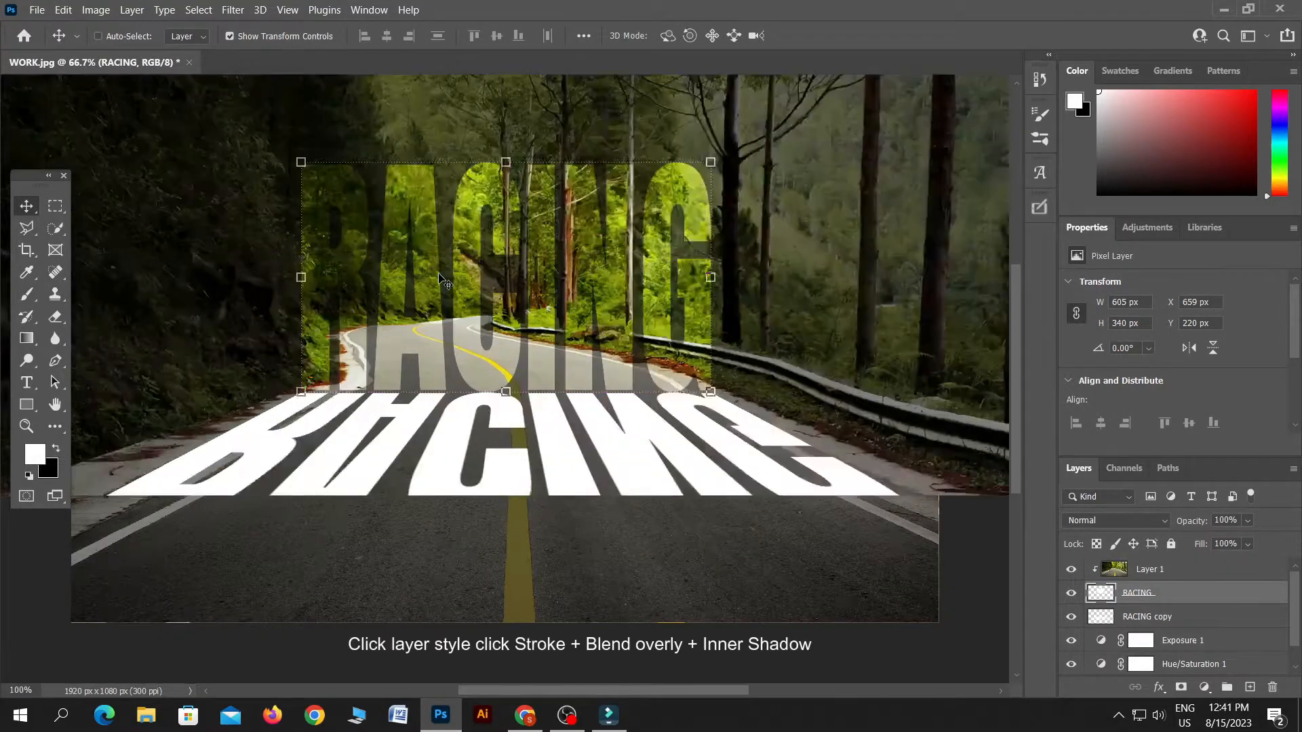
click(125, 10)
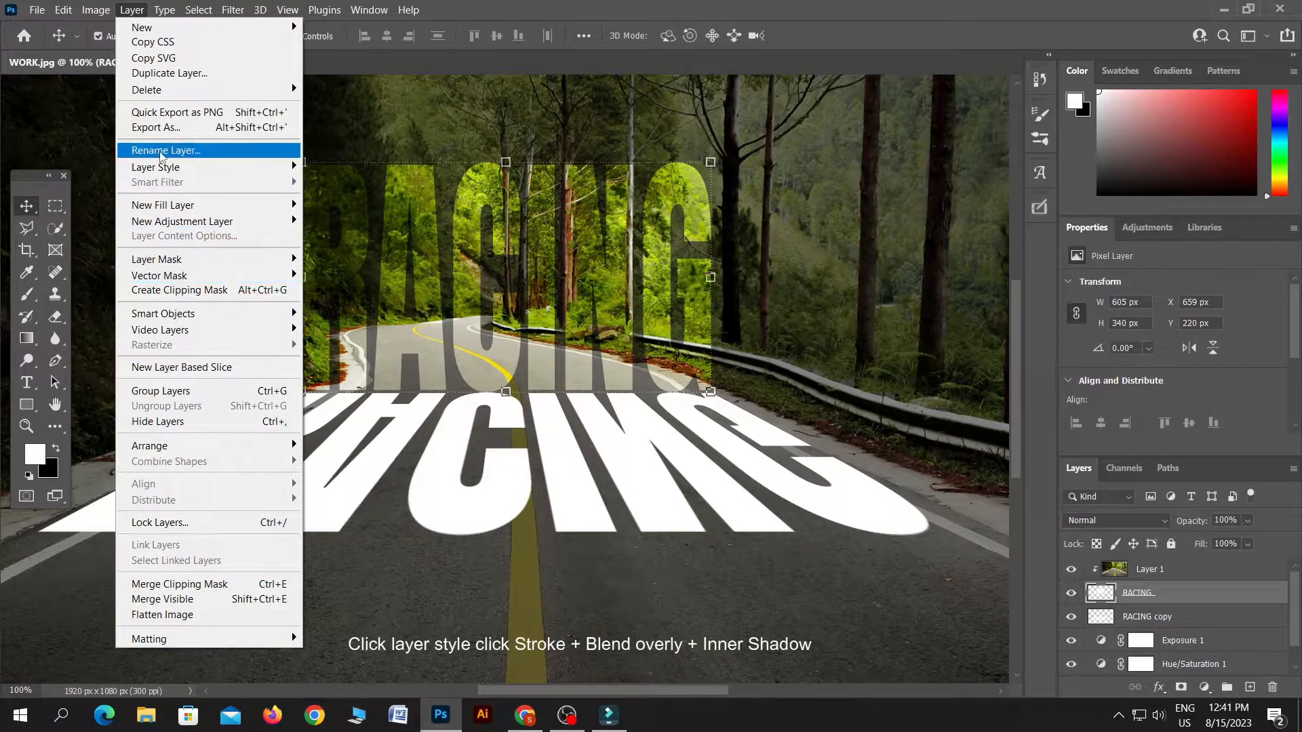
click(1159, 688)
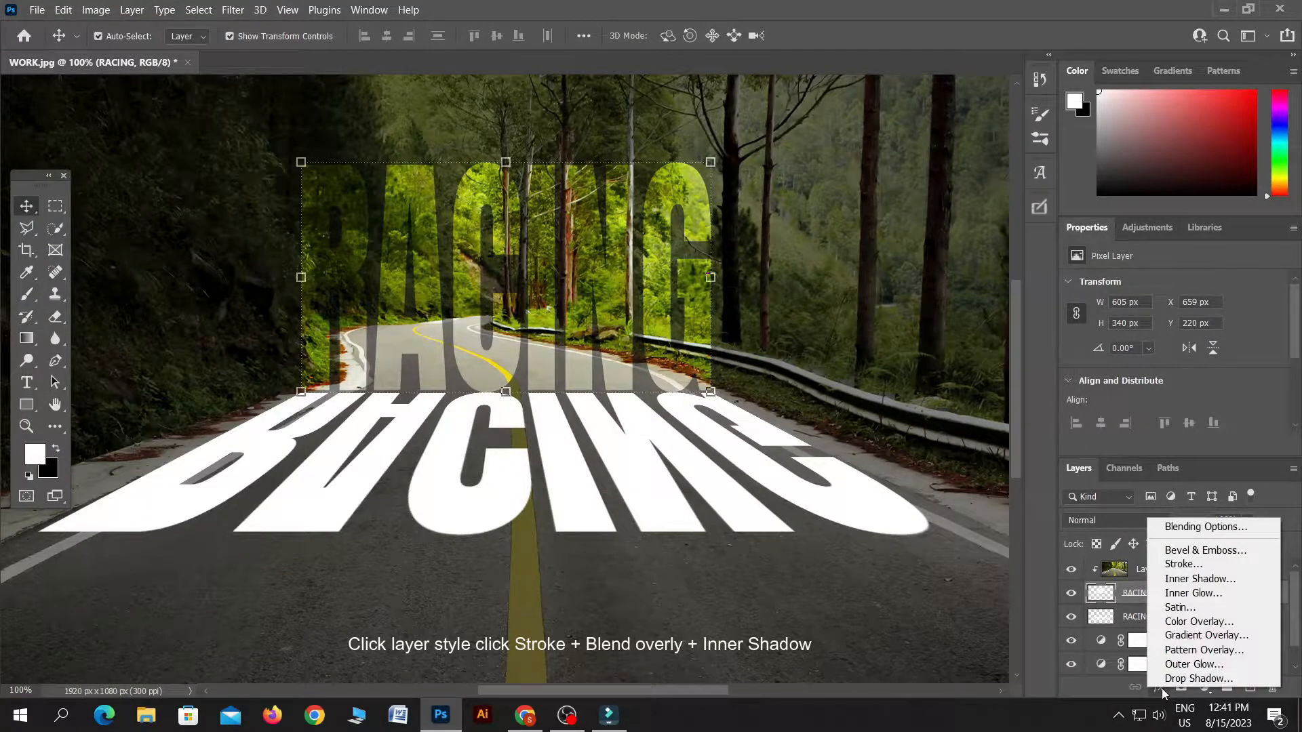
click(1181, 567)
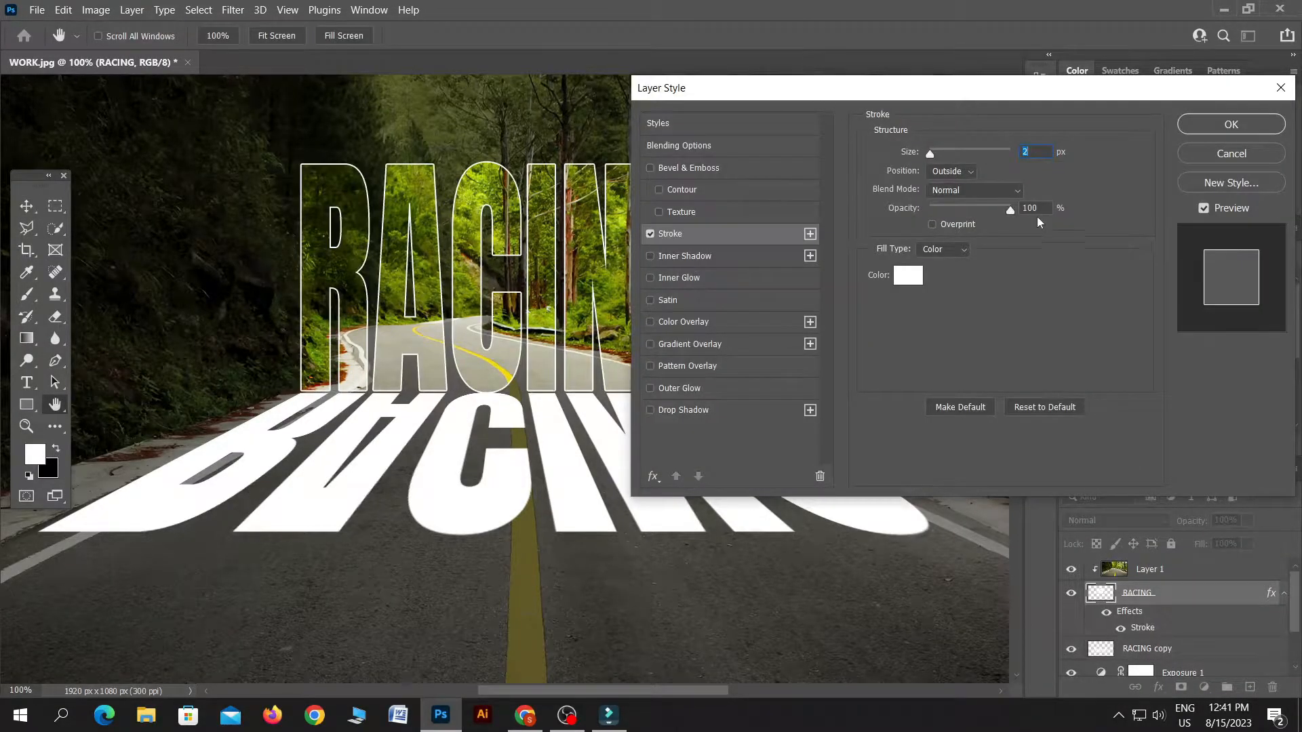
drag(870, 89, 958, 101)
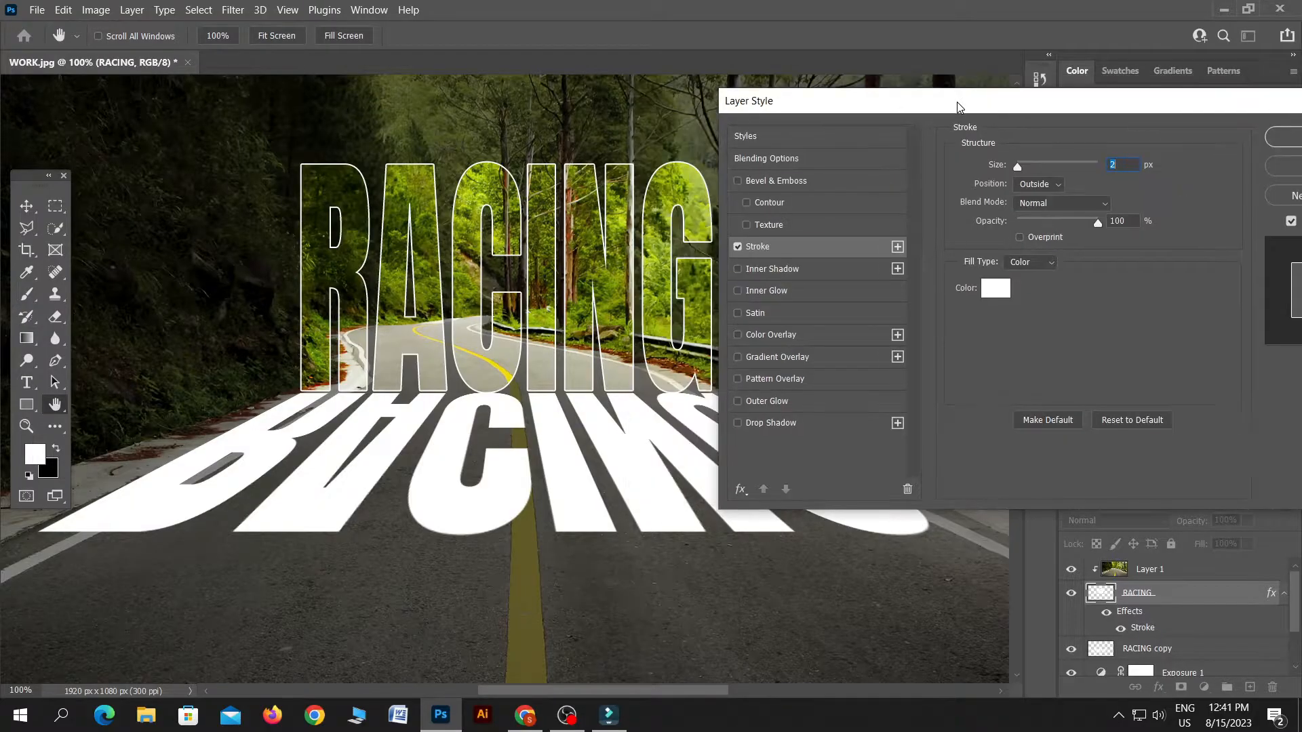
click(1036, 185)
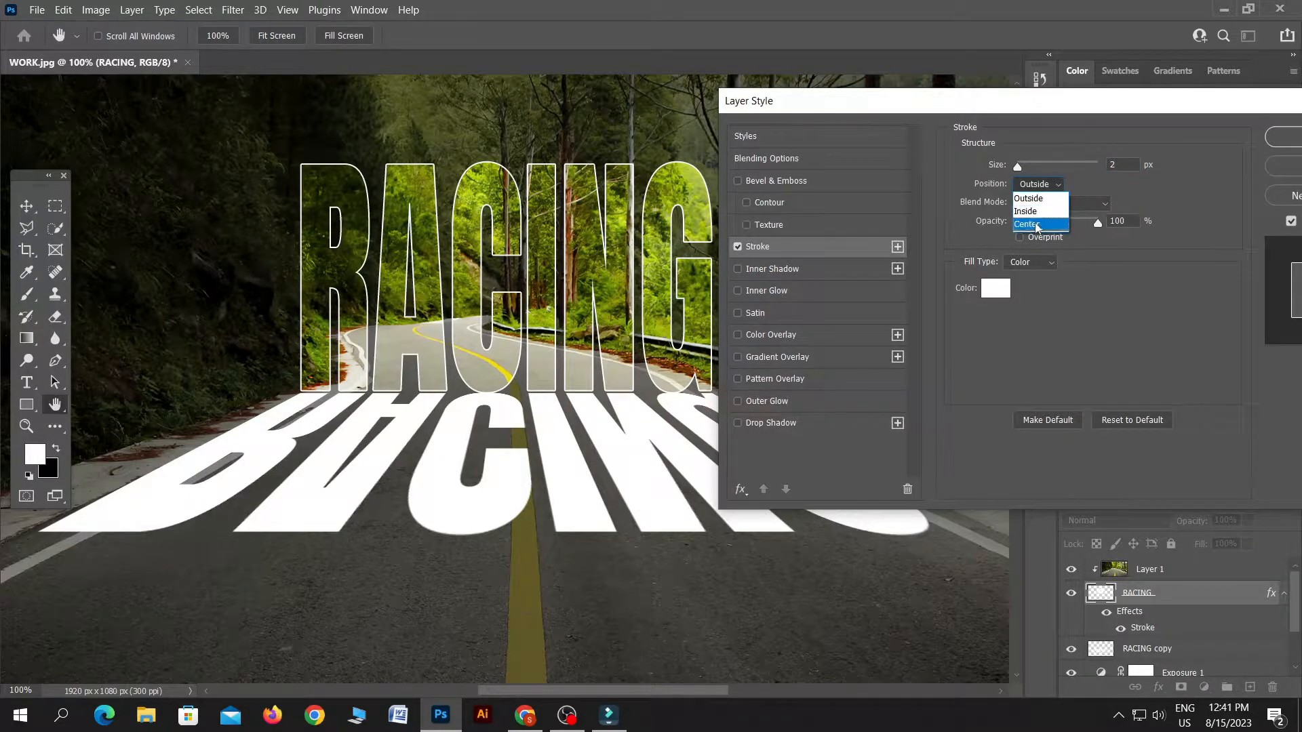
click(1029, 200)
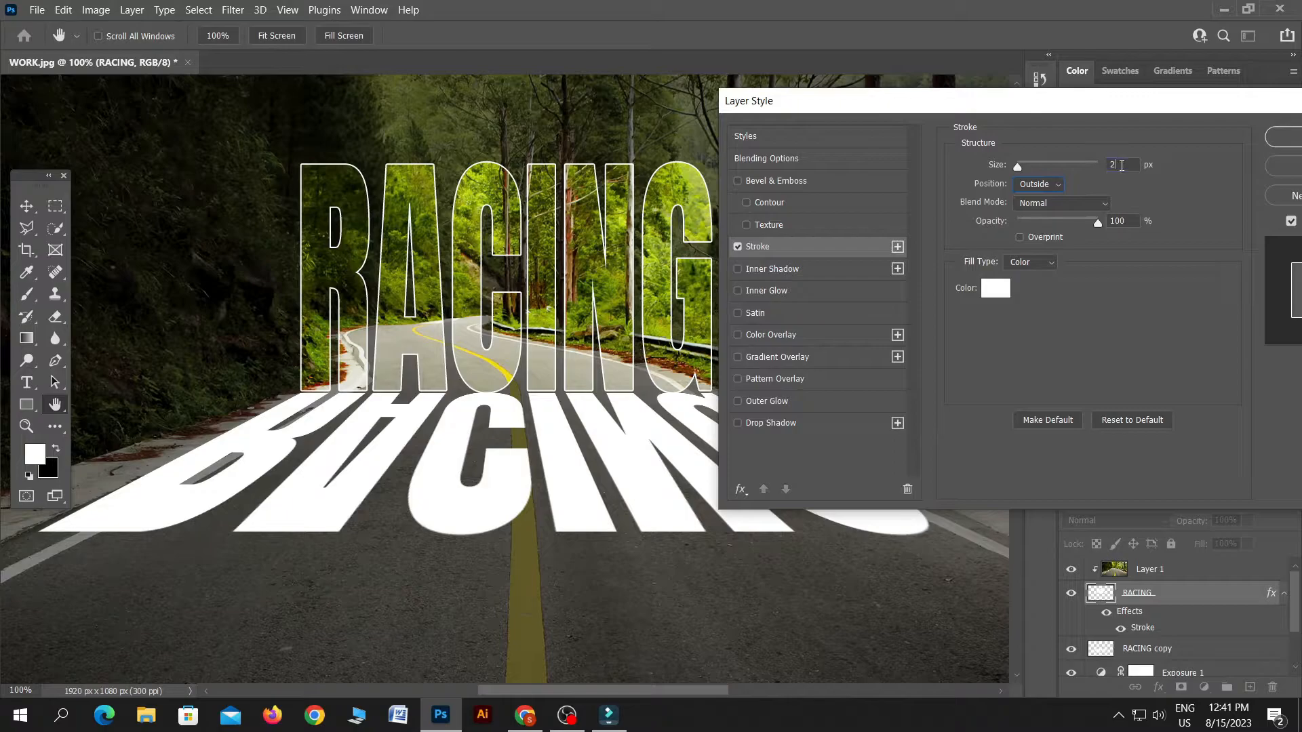
text(2)
key(Return)
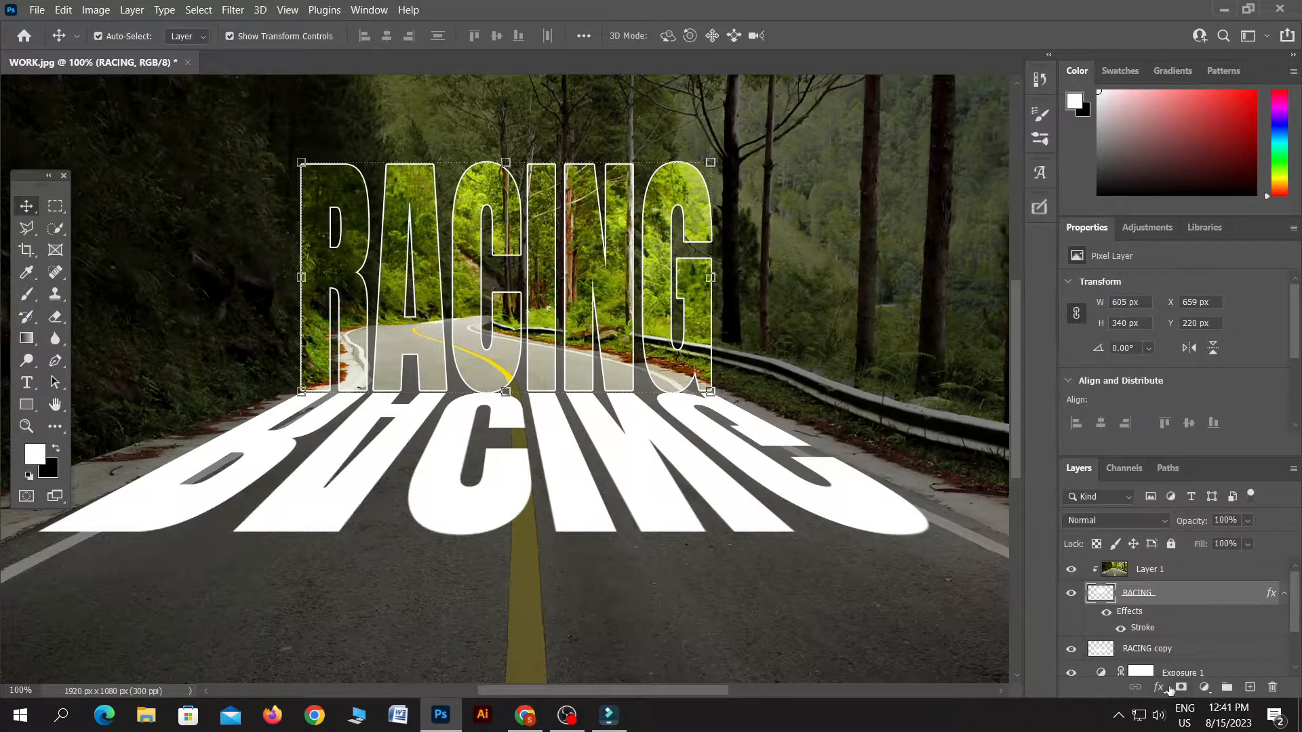
Step: Reopen the RACING layer's style settings and enable a white Outer Glow, showing its options
click(1161, 687)
click(1188, 559)
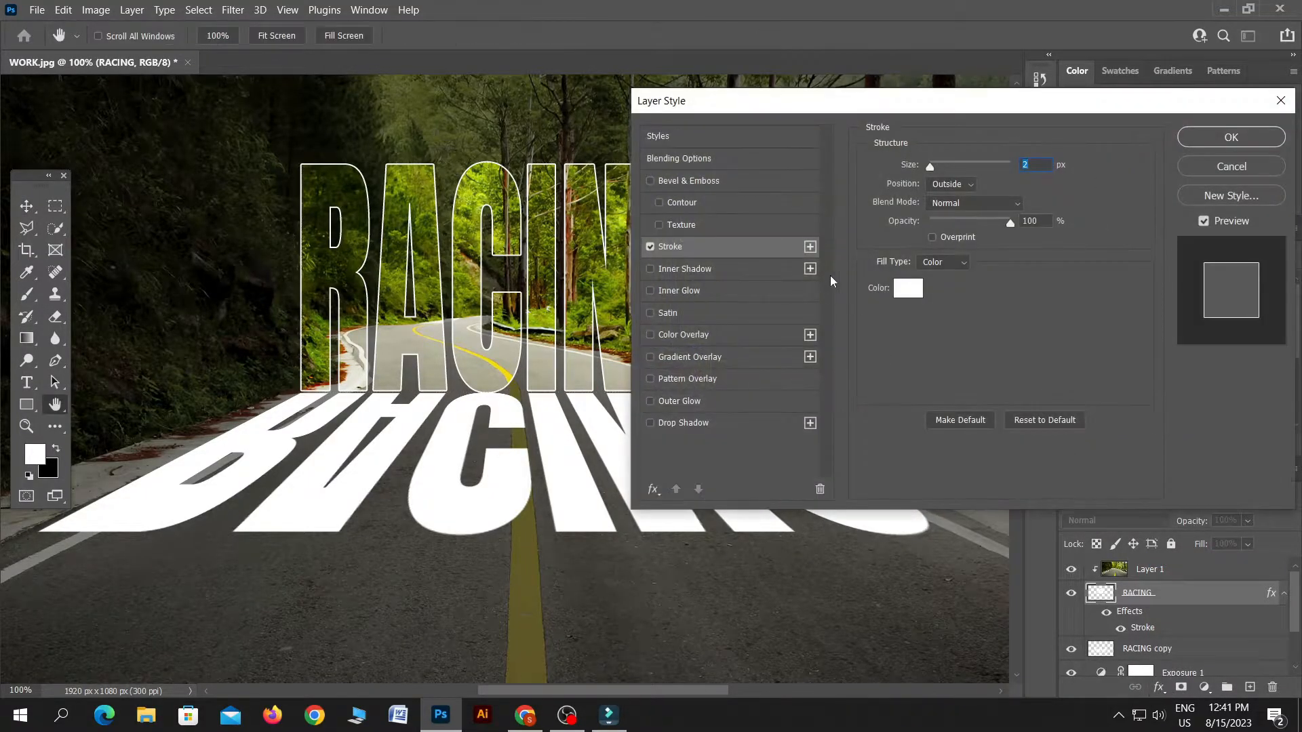
click(650, 402)
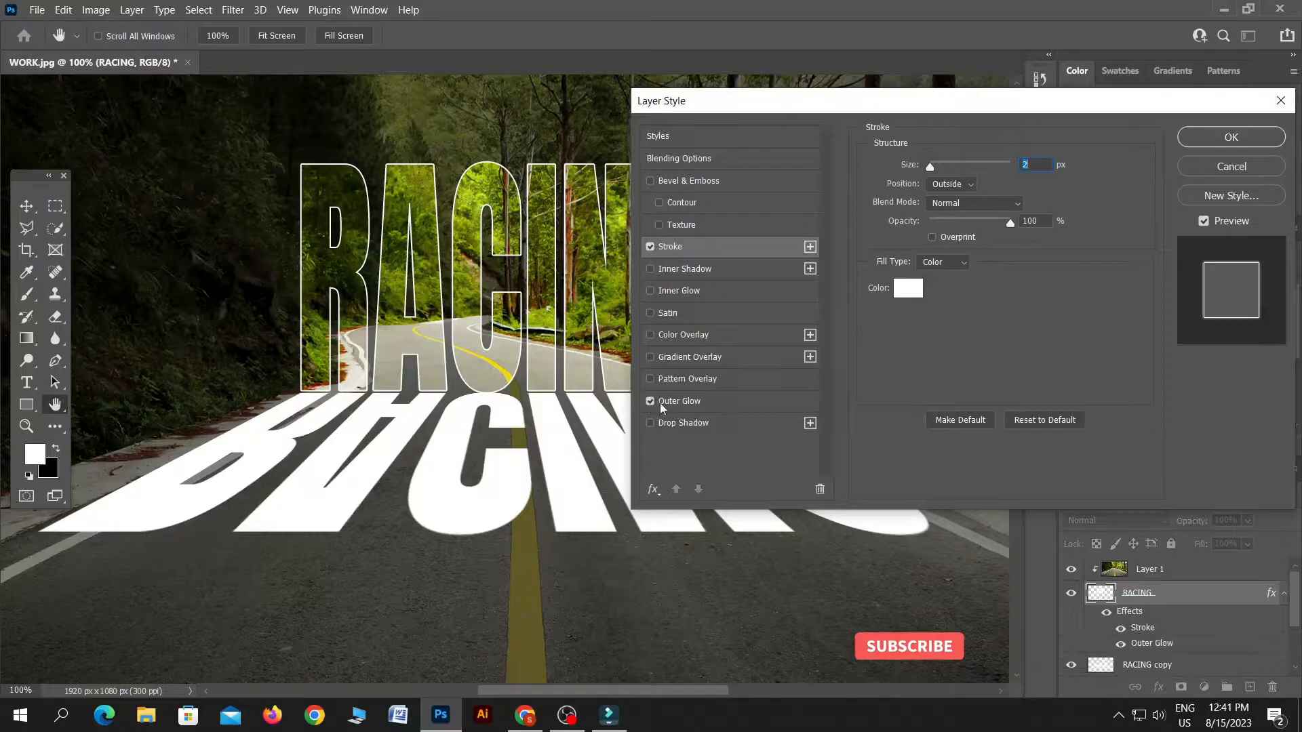
click(682, 401)
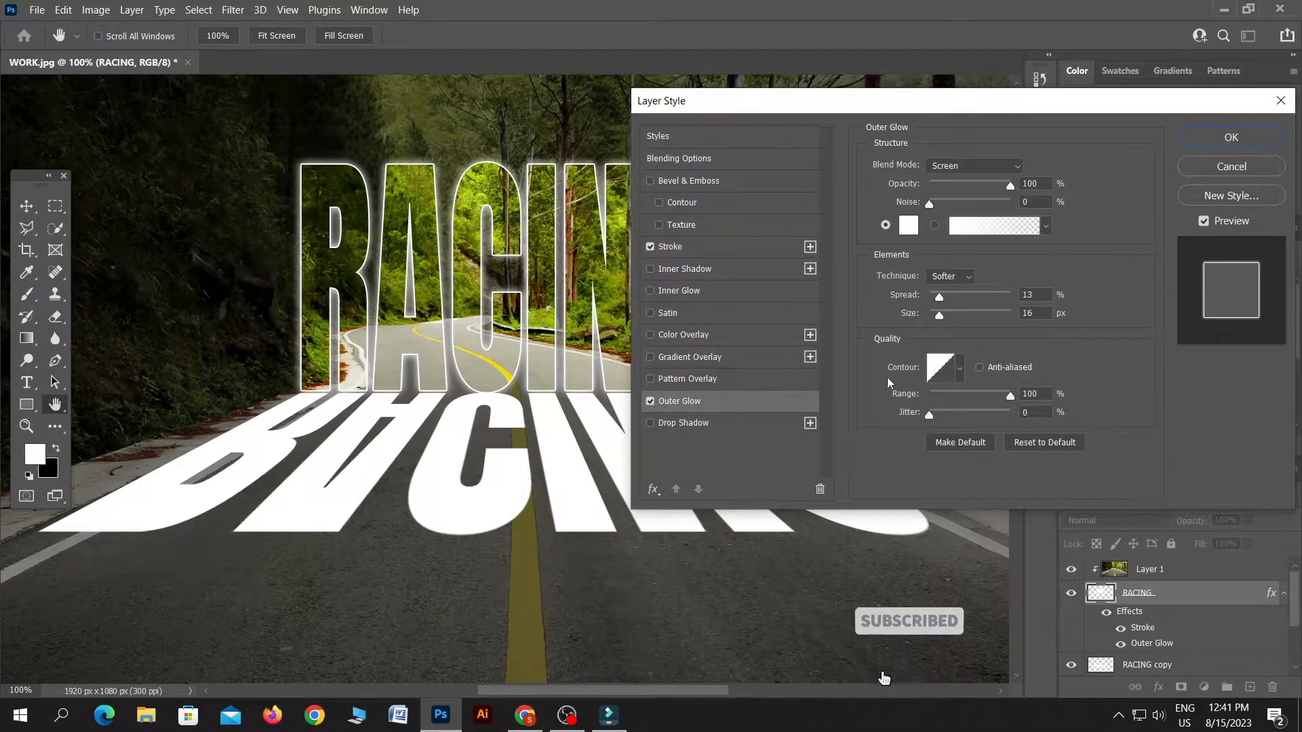
Step: Try the Overlay blend mode on the Outer Glow and return it to Screen
click(963, 169)
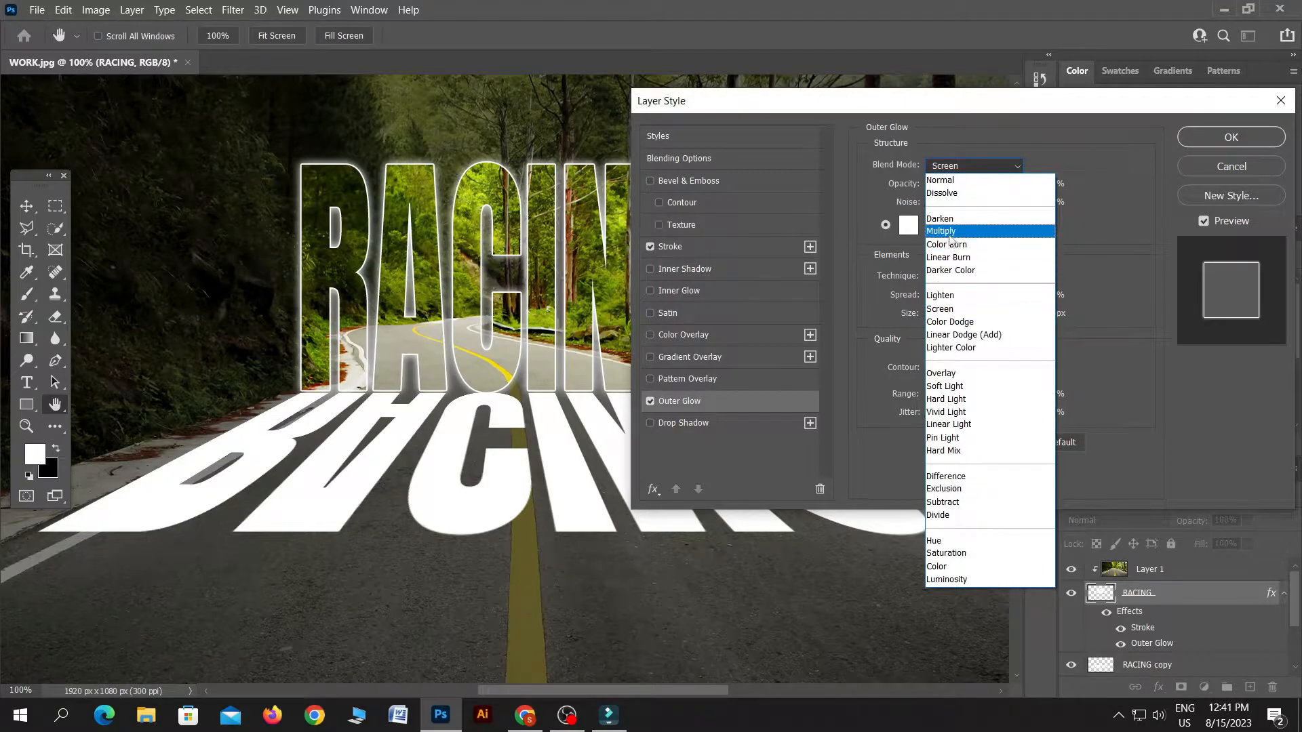
click(951, 375)
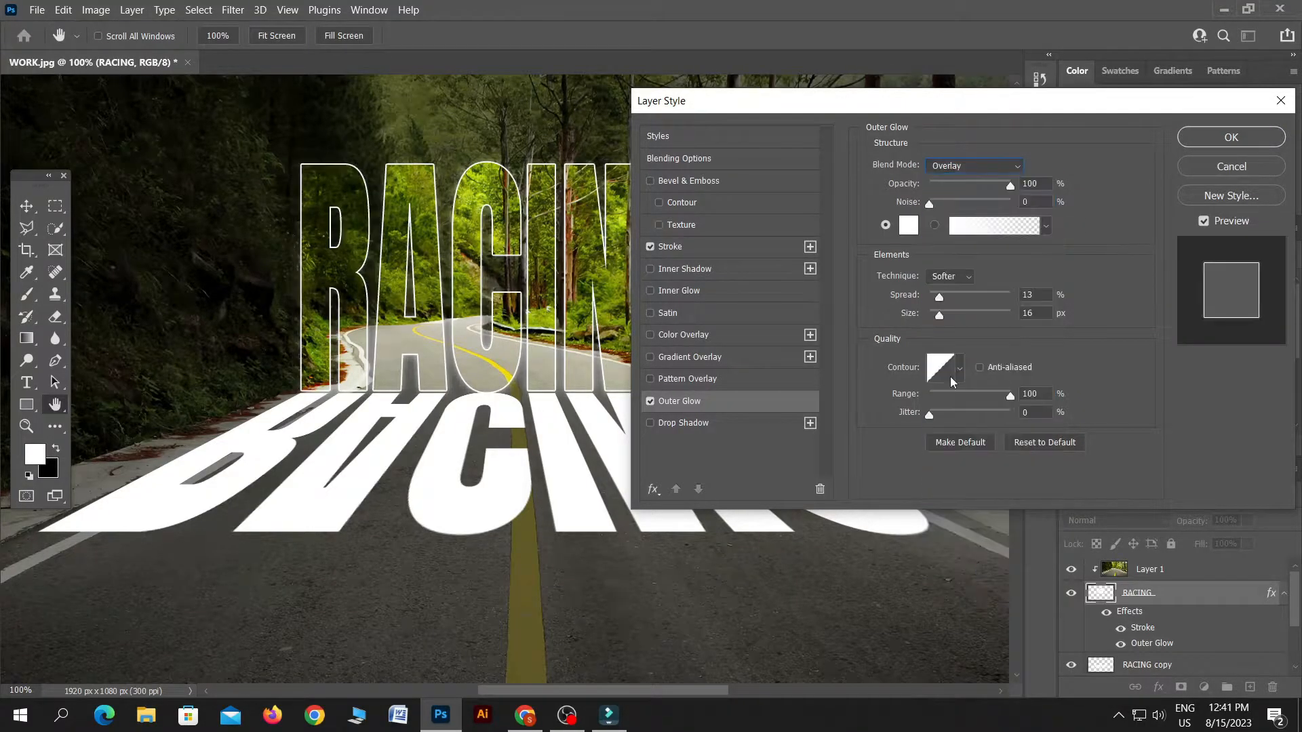
click(941, 169)
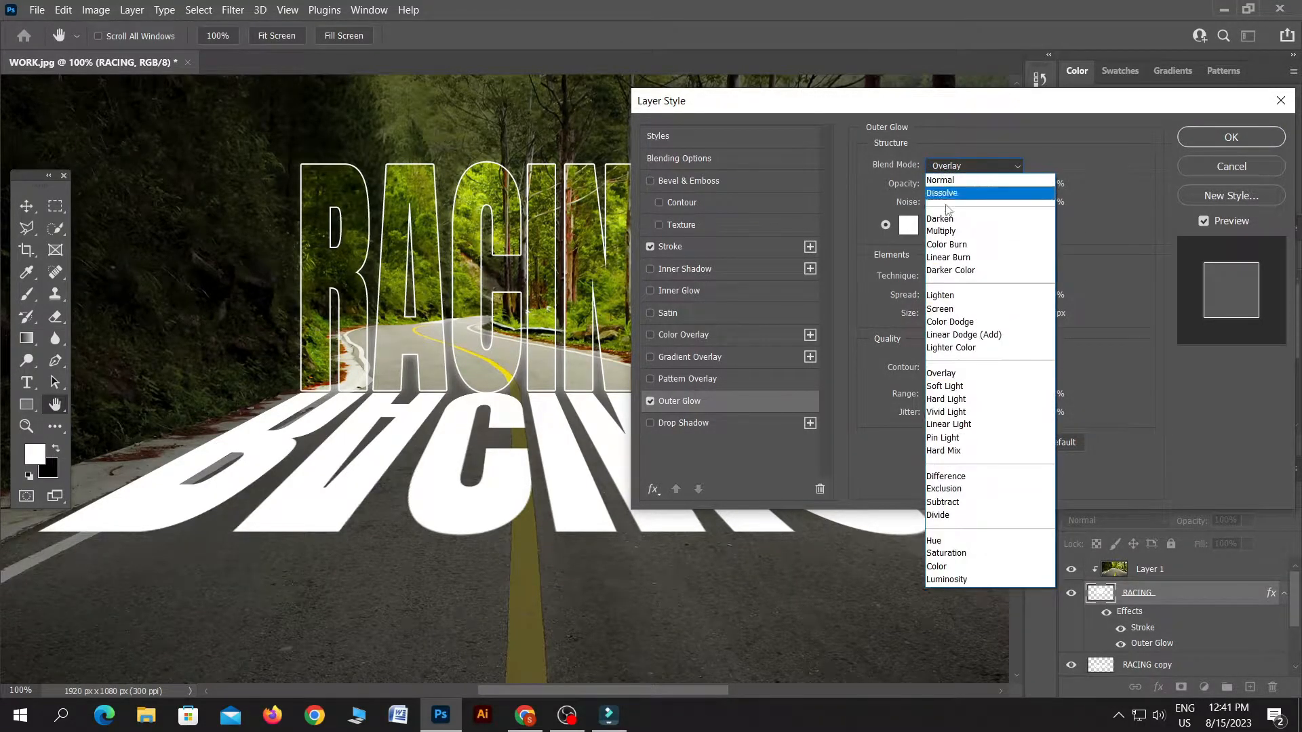
click(951, 315)
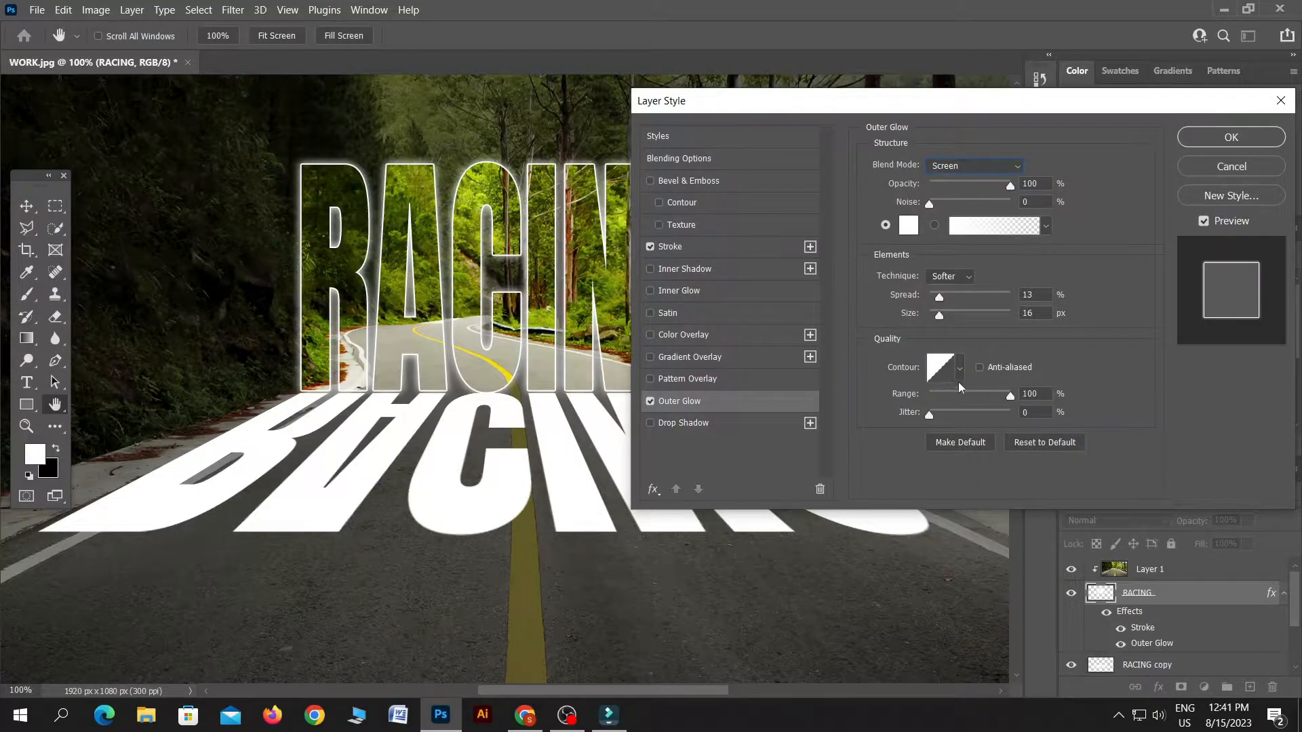
Step: Soften the Outer Glow by setting size to 13 px, opacity to 76% and spread to 0%
mouse_move(941, 317)
mouse_down()
mouse_move(972, 315)
mouse_move(940, 318)
mouse_up()
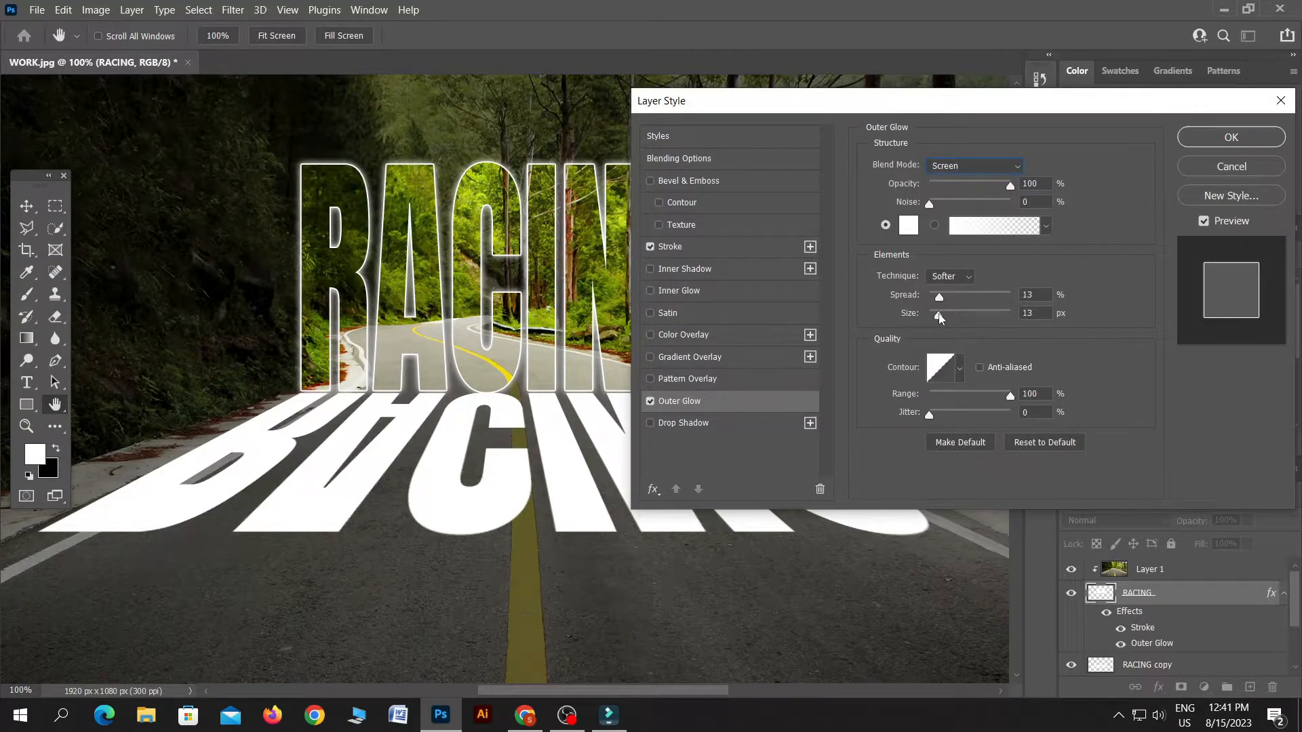
drag(942, 302, 962, 302)
mouse_move(1008, 189)
mouse_down()
mouse_move(964, 193)
mouse_move(990, 200)
mouse_up()
drag(957, 302, 926, 298)
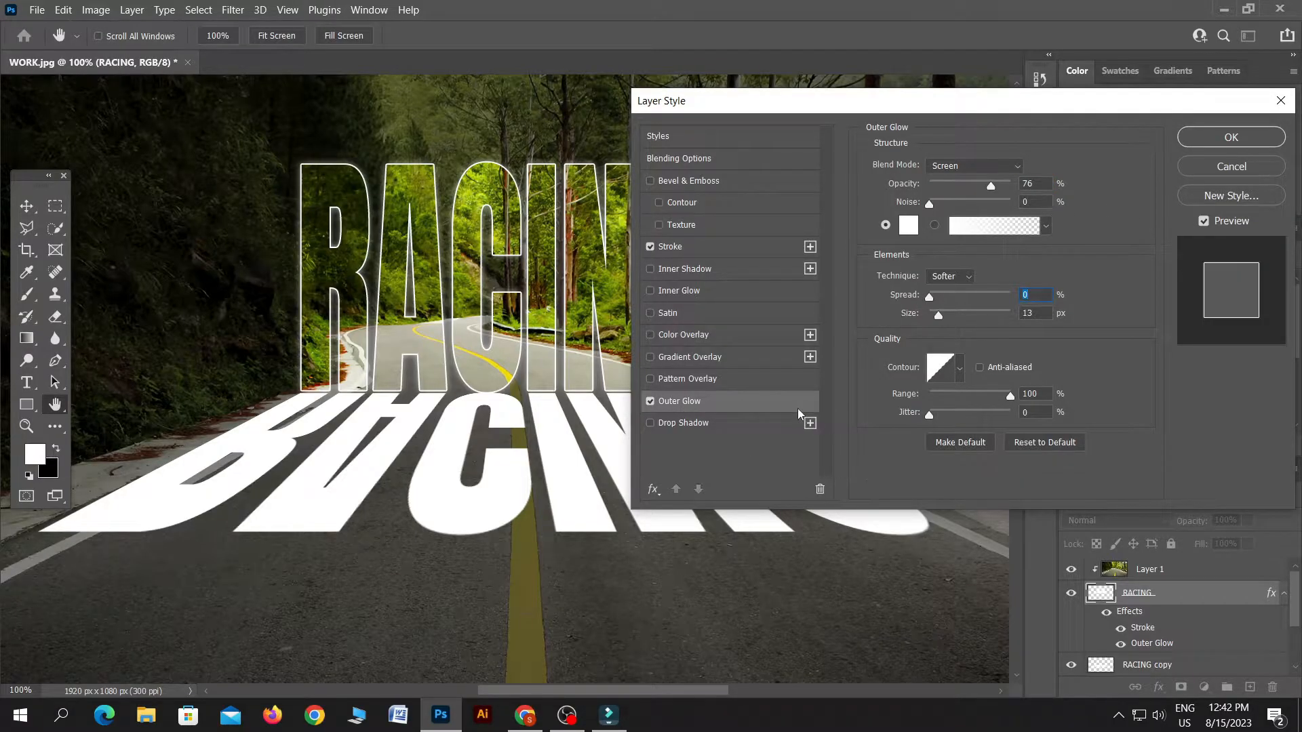
Step: Enable an Inner Glow on the RACING layer with range 62% and choke 0%
click(675, 291)
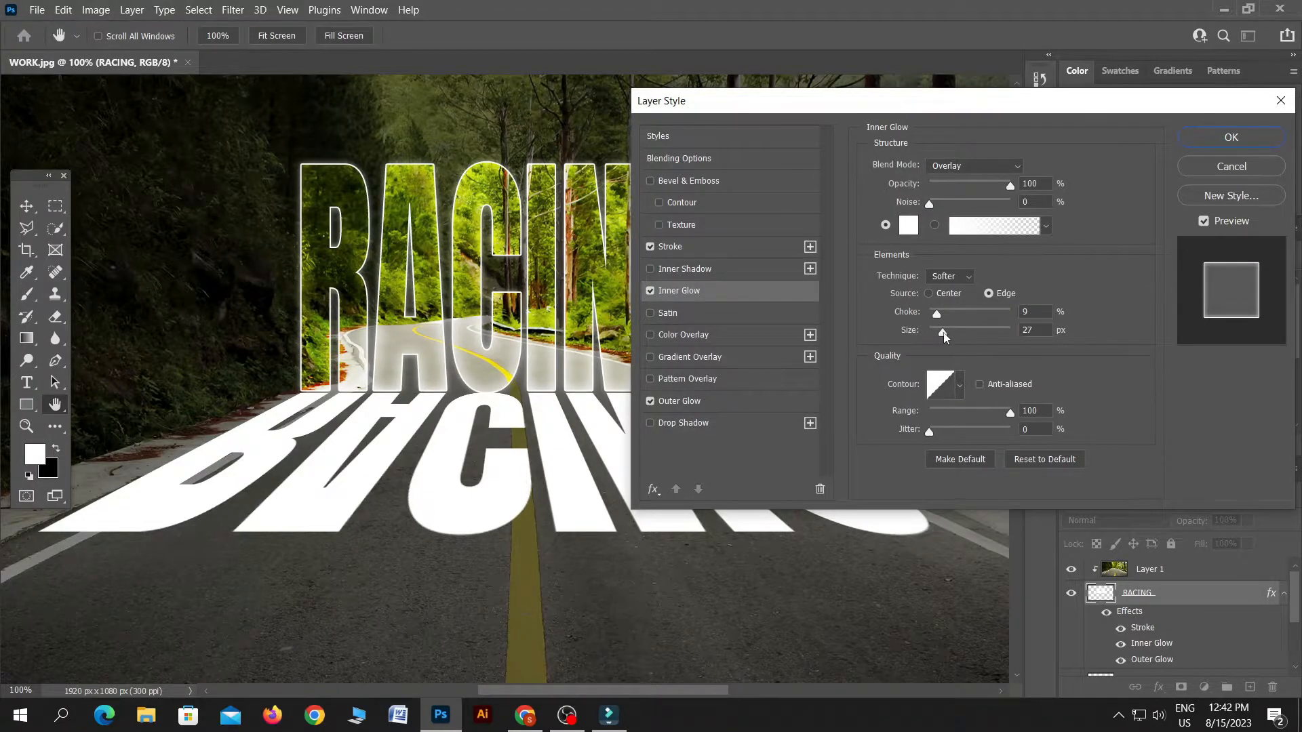
drag(1009, 412, 978, 414)
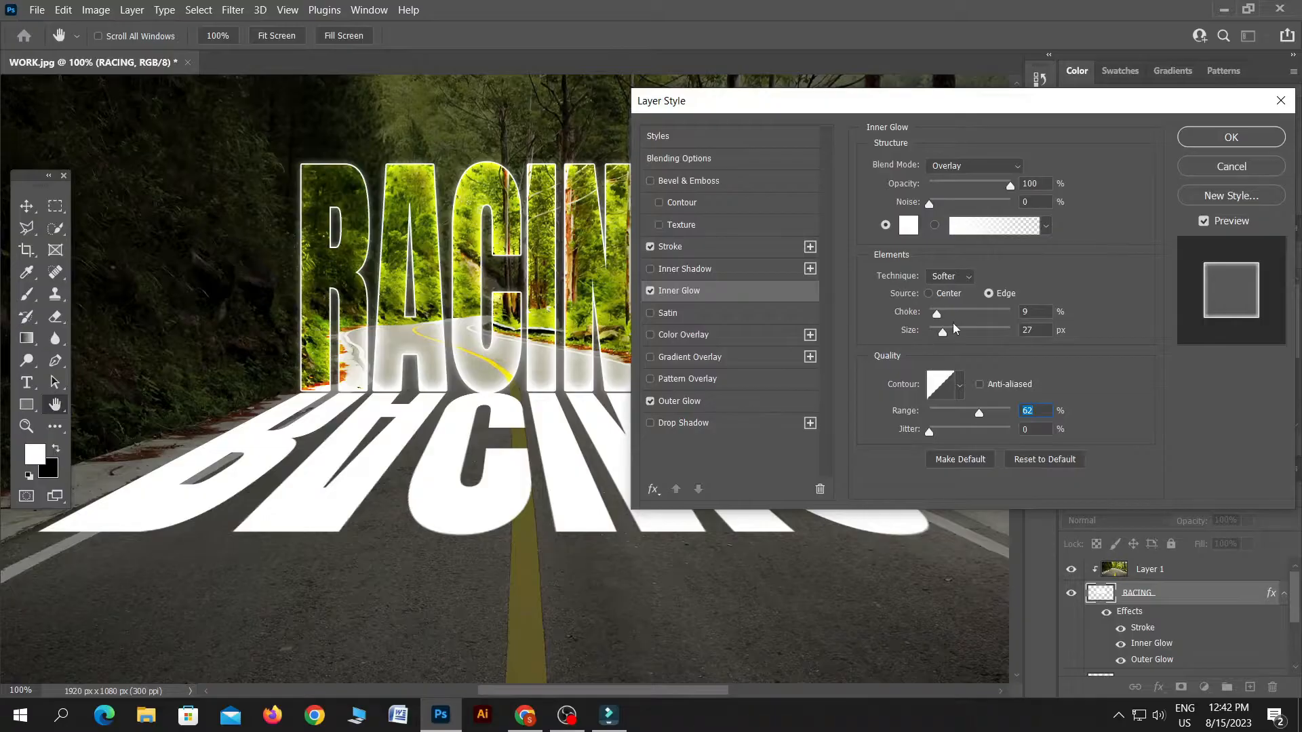
drag(940, 318, 899, 323)
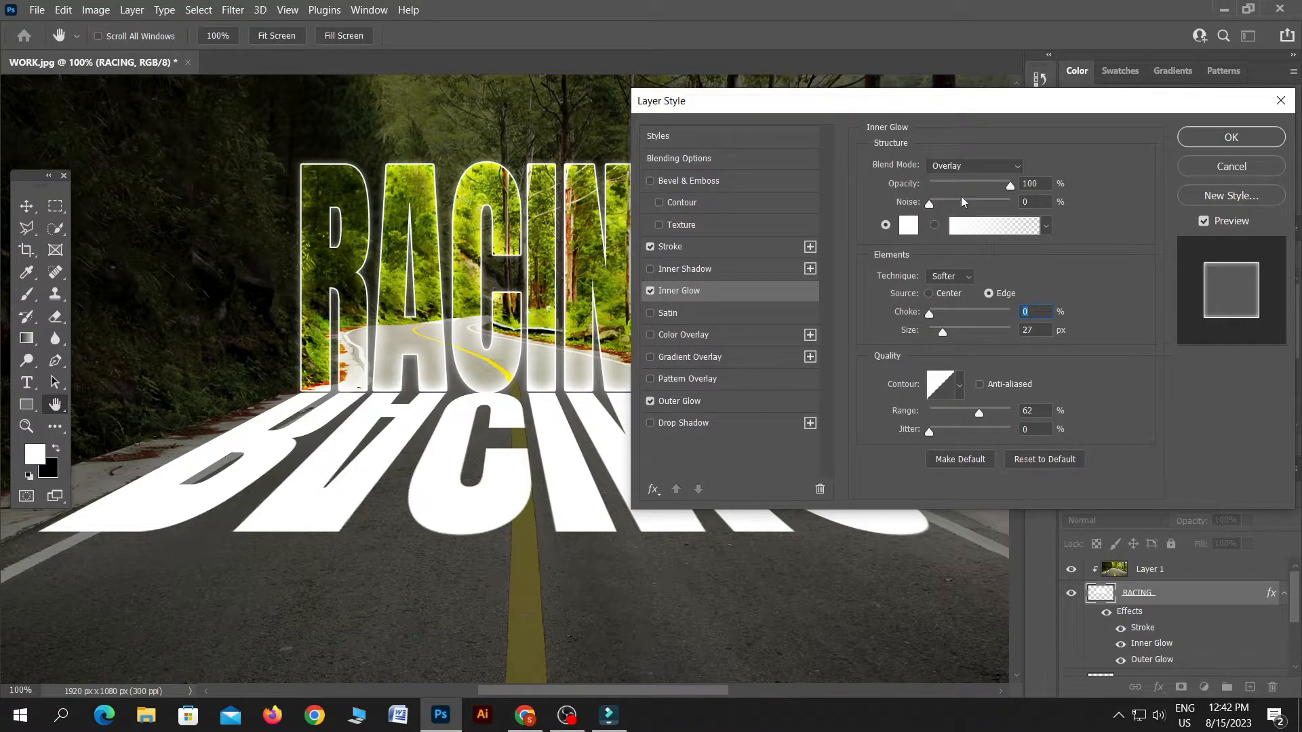
Step: Try the Lighten and Screen blend modes on the Inner Glow and return it to Overlay
click(975, 166)
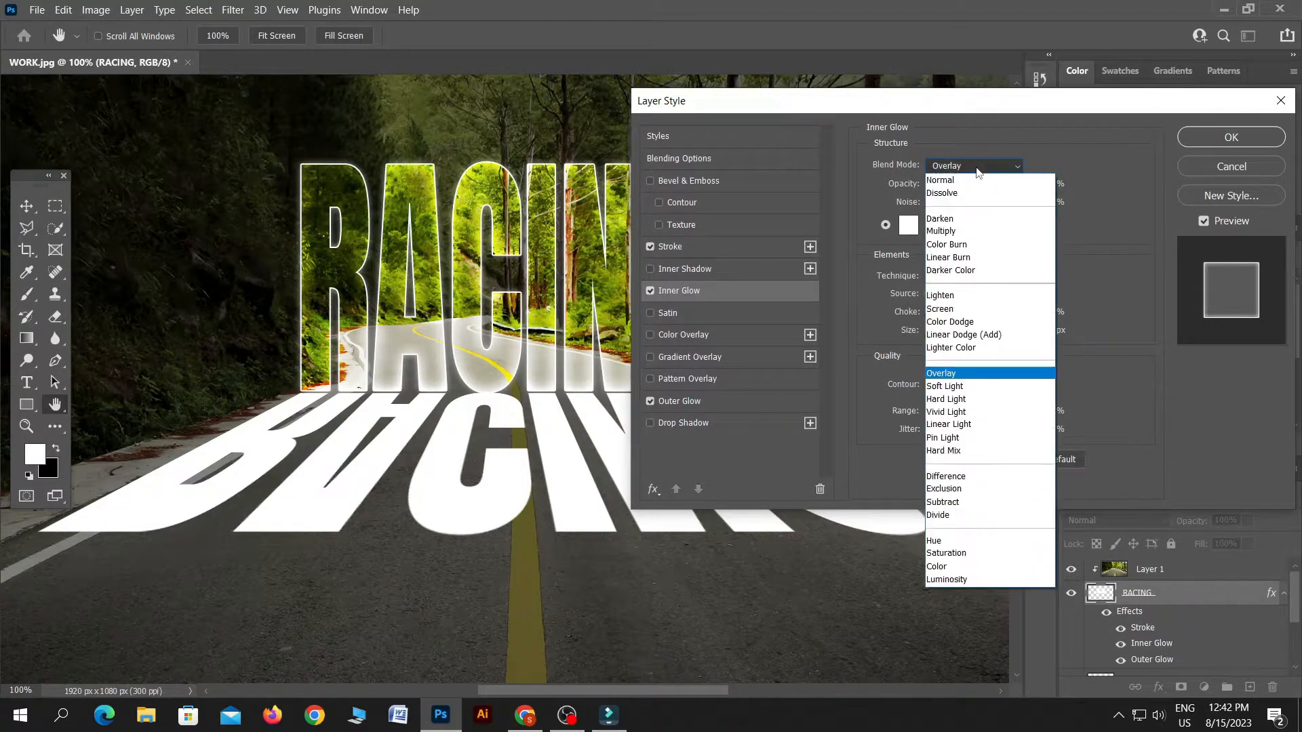
click(945, 297)
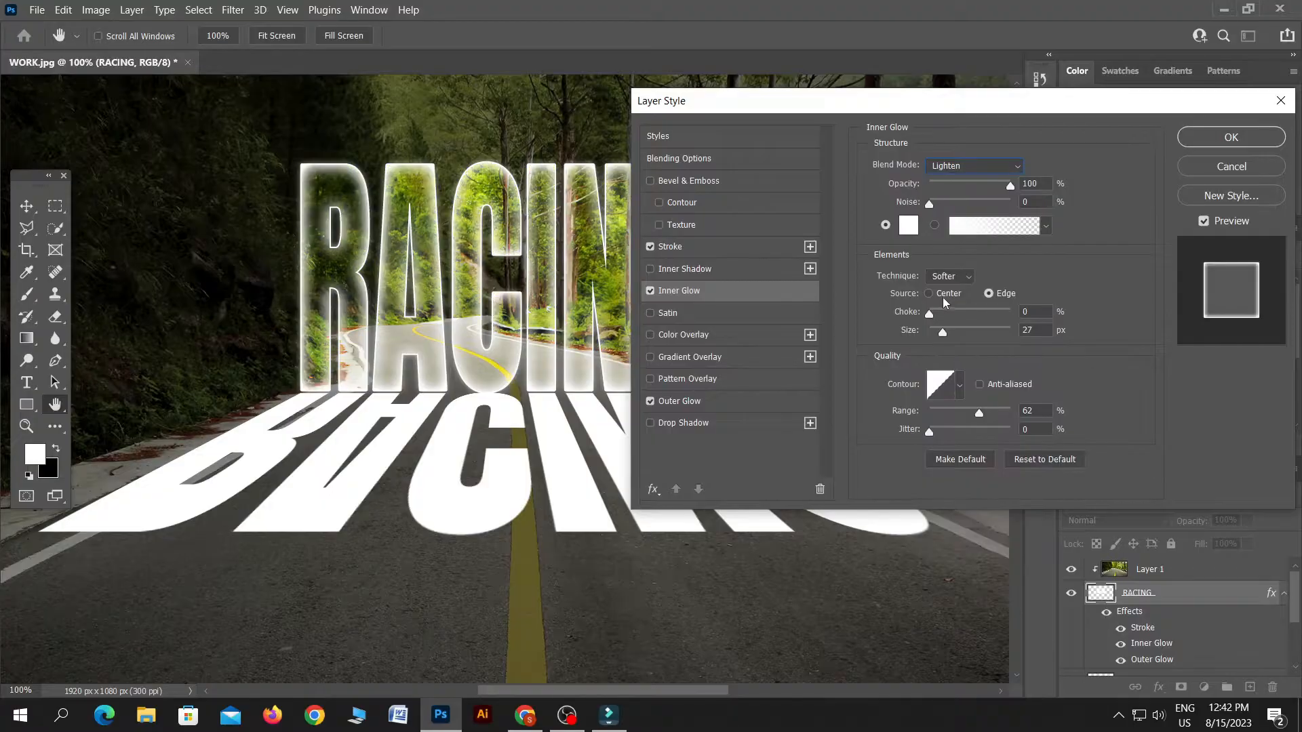
click(943, 165)
click(949, 306)
click(957, 166)
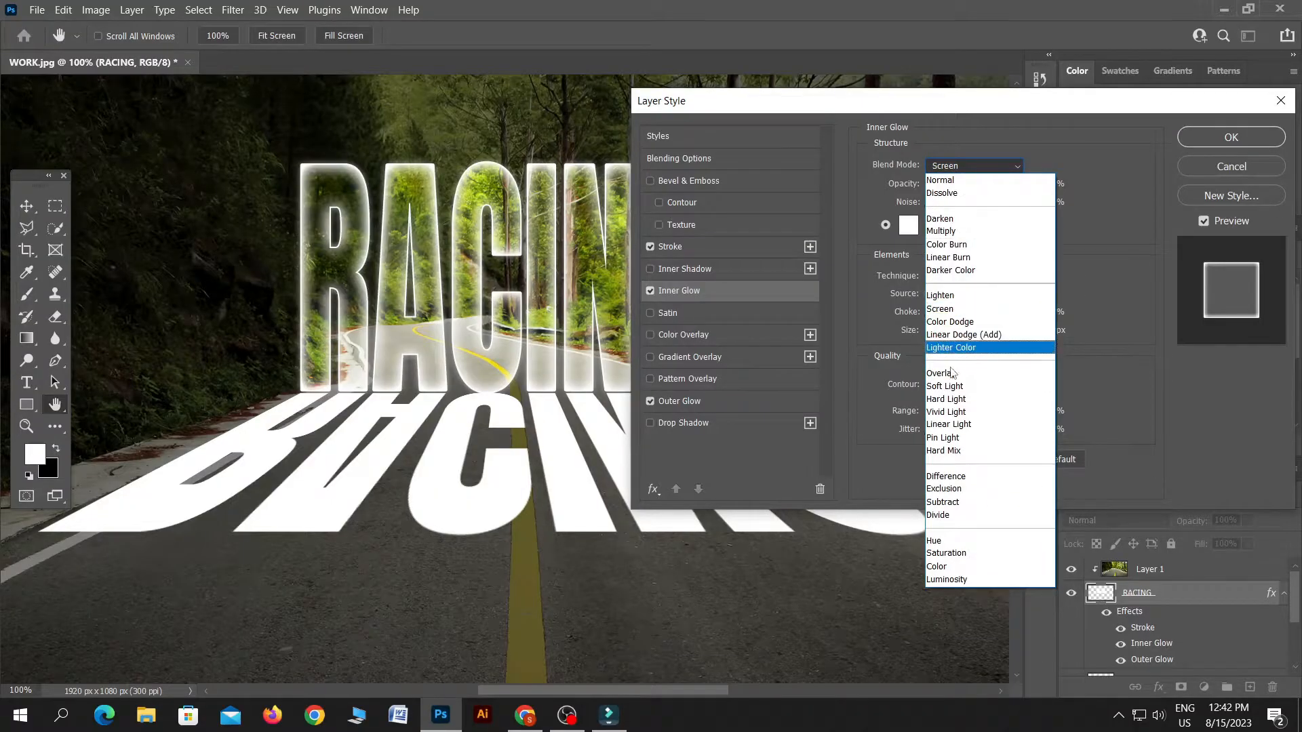
click(948, 374)
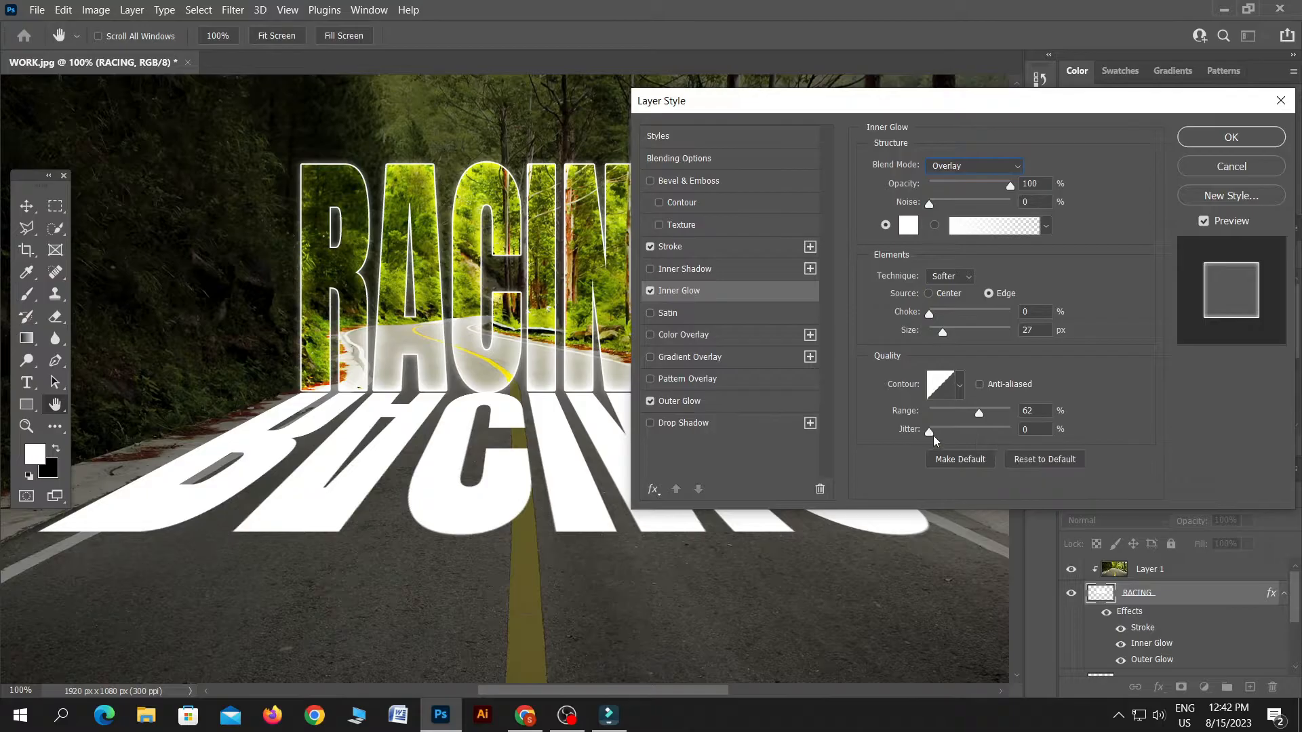
Step: Try the Inner Glow's range at 100% and settle it at 67%
drag(979, 416, 1049, 411)
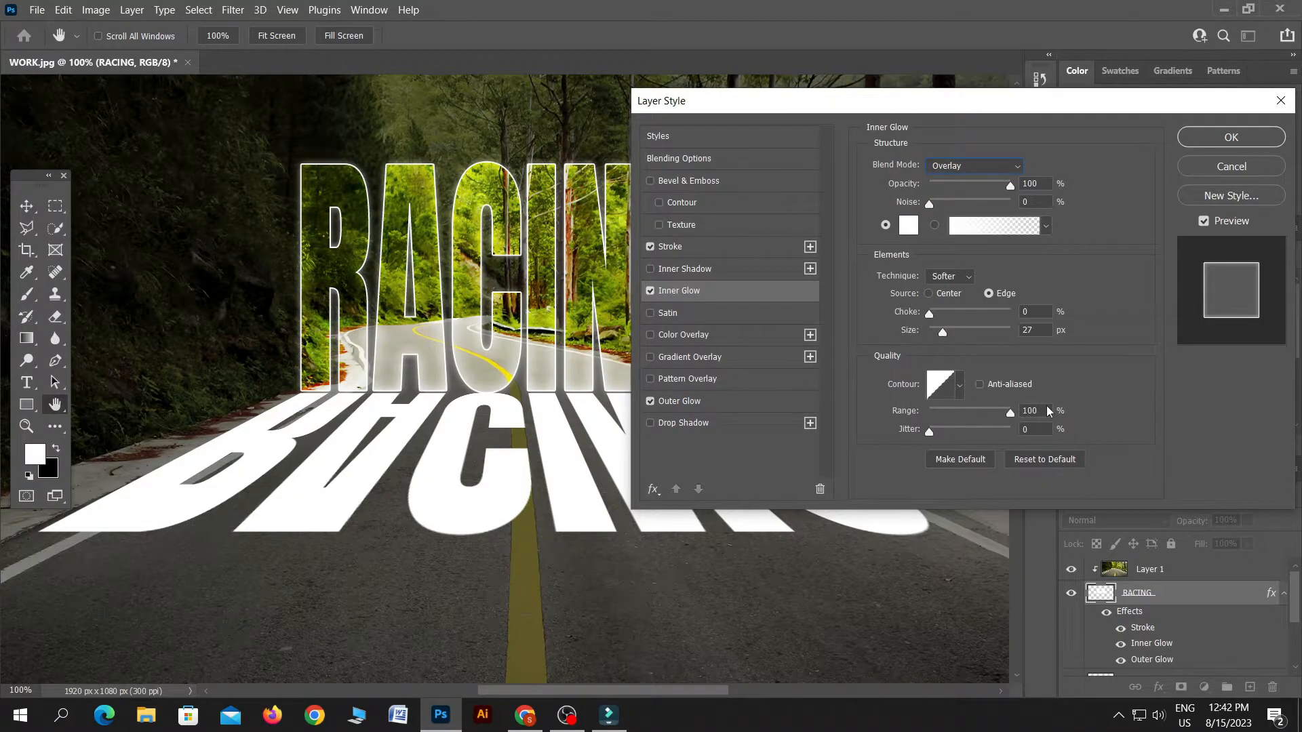
double_click(1031, 409)
drag(1009, 414, 985, 415)
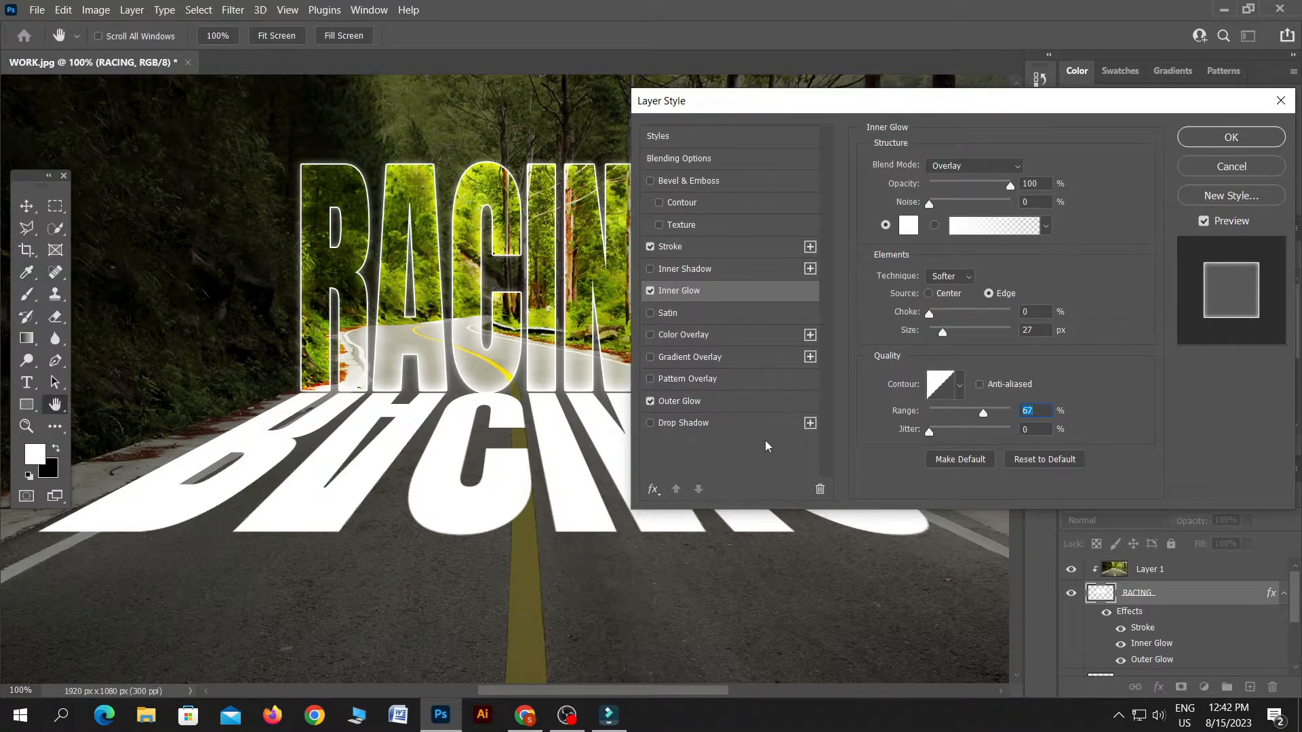
Step: Apply the layer style with the Stroke, Inner Glow and Outer Glow to the standing RACING letters
click(1217, 137)
key(v)
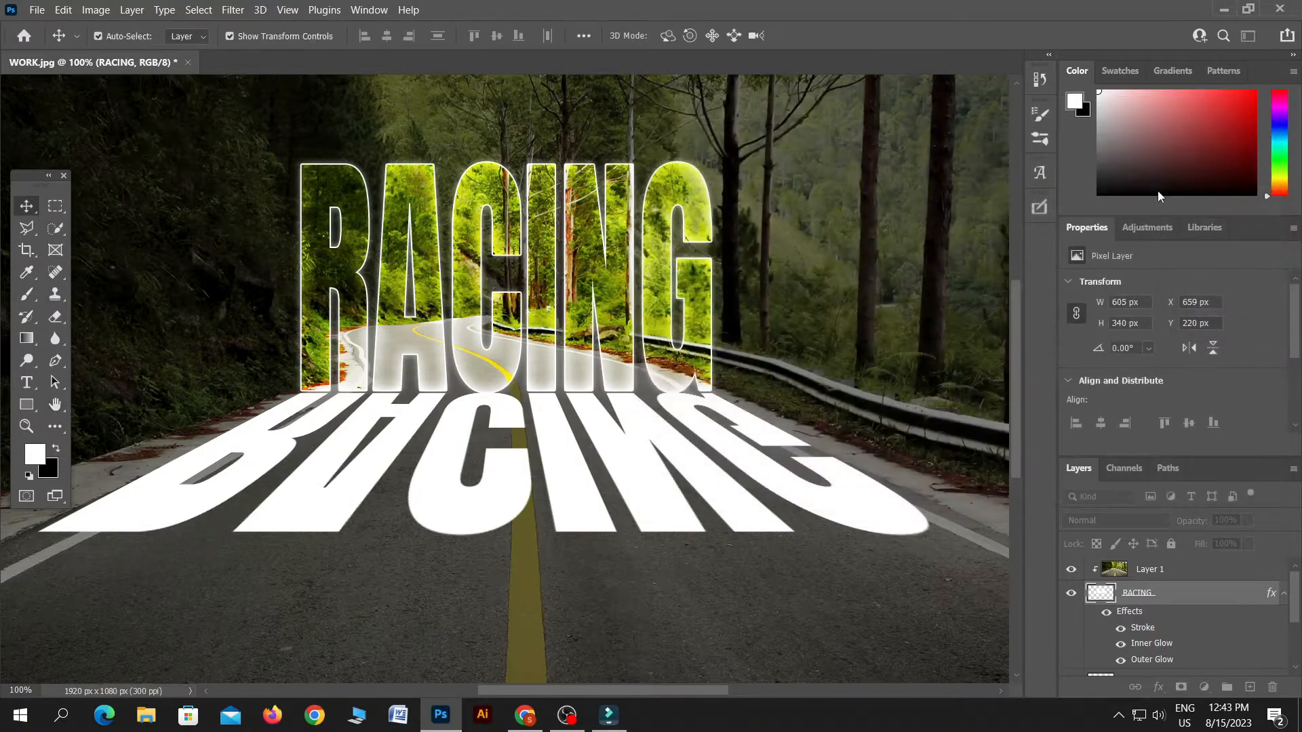
key(ctrl+minus)
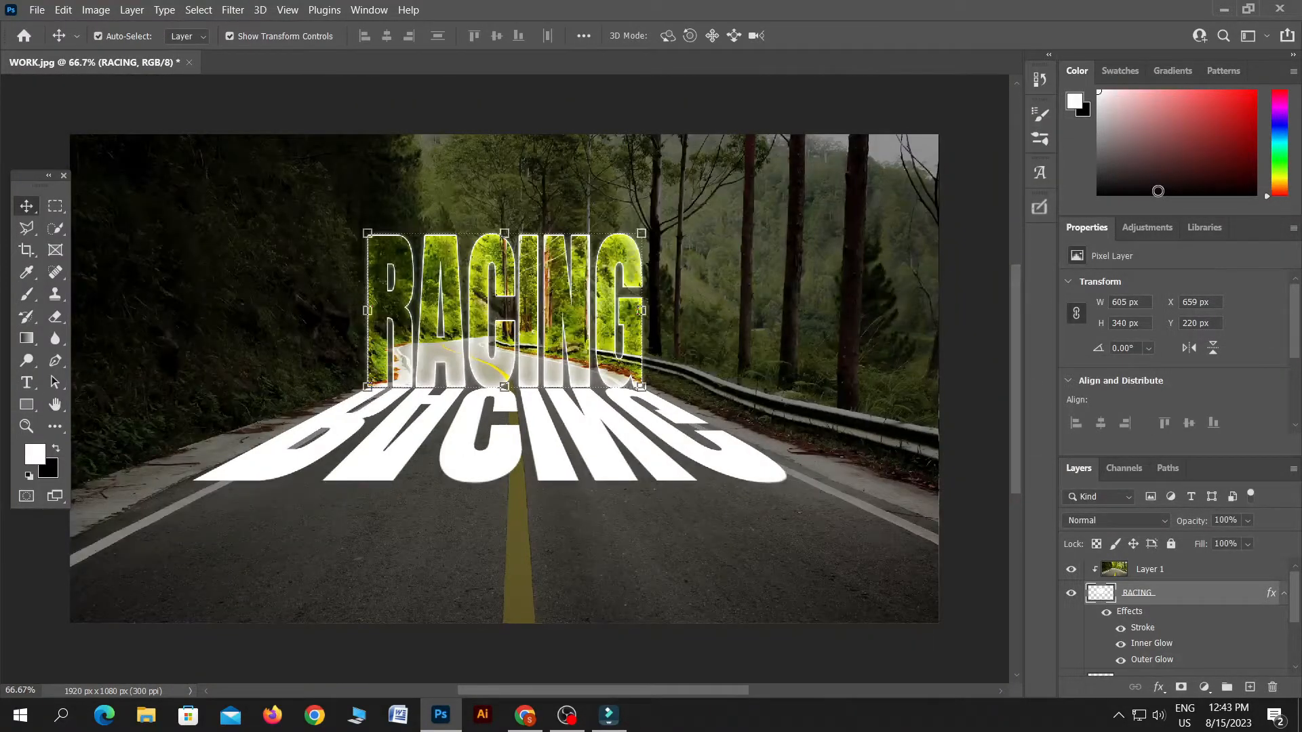
key(ctrl+plus)
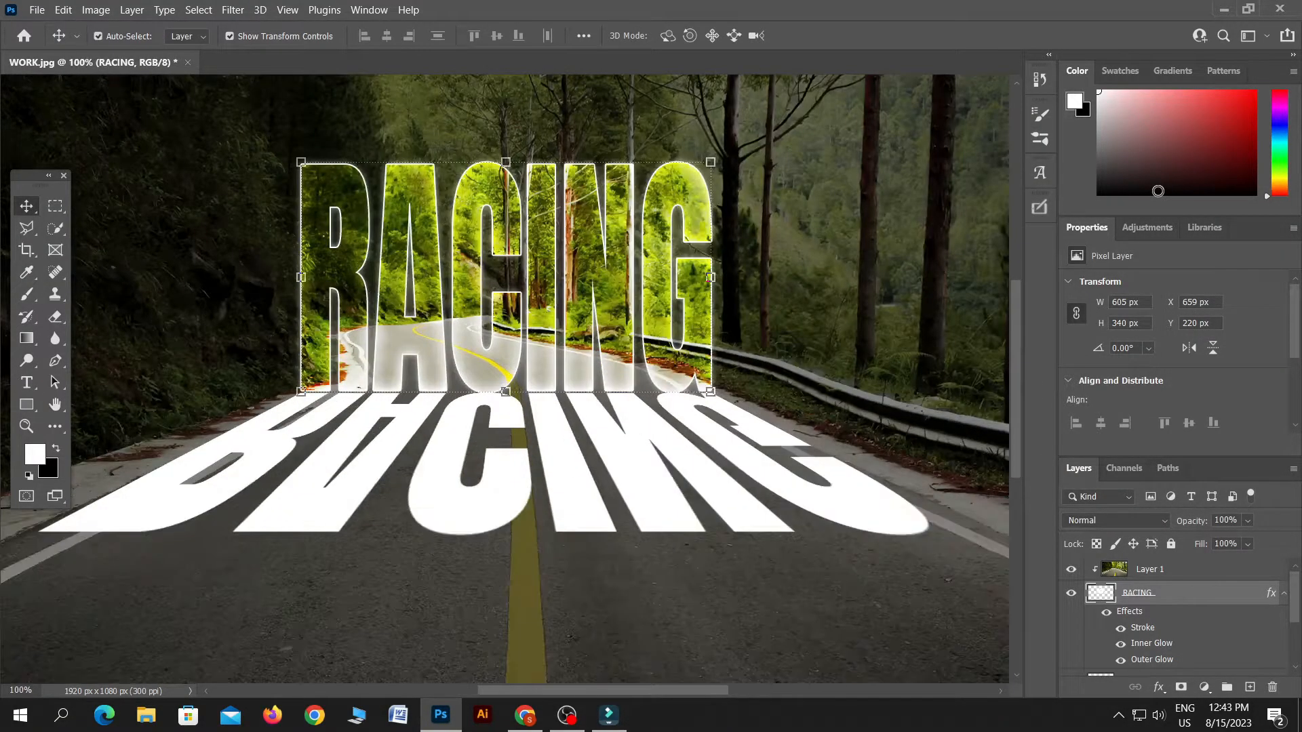
Step: Reopen the RACING layer's Outer Glow, try spread 21% with size 40 px, and switch its blend mode to Overlay
click(1159, 688)
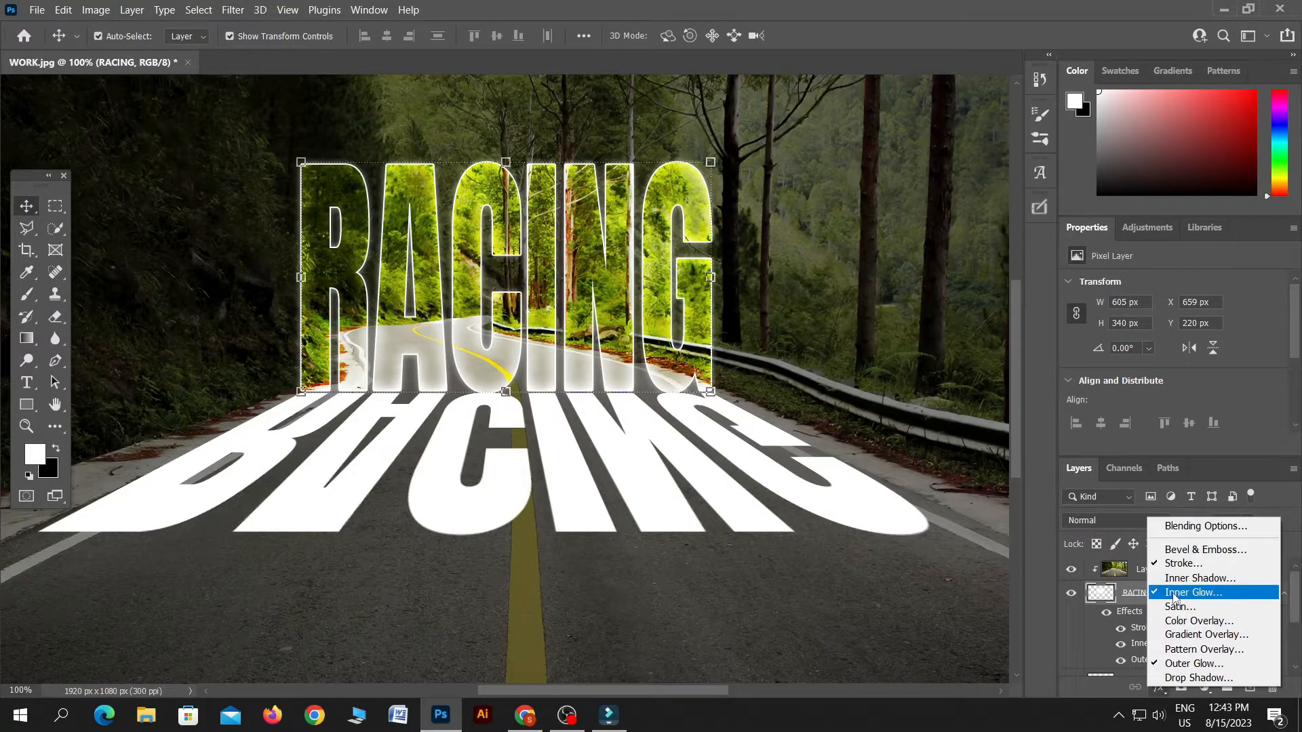
click(1170, 664)
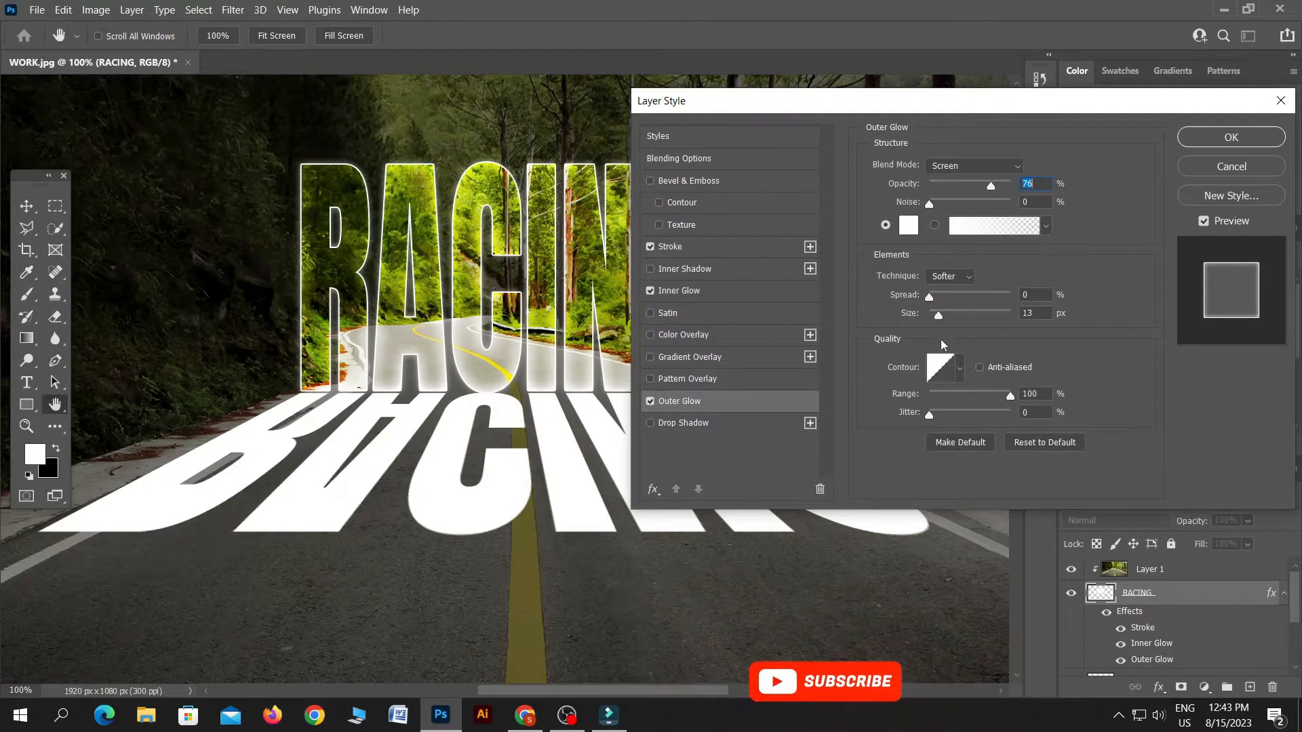
click(944, 282)
click(948, 291)
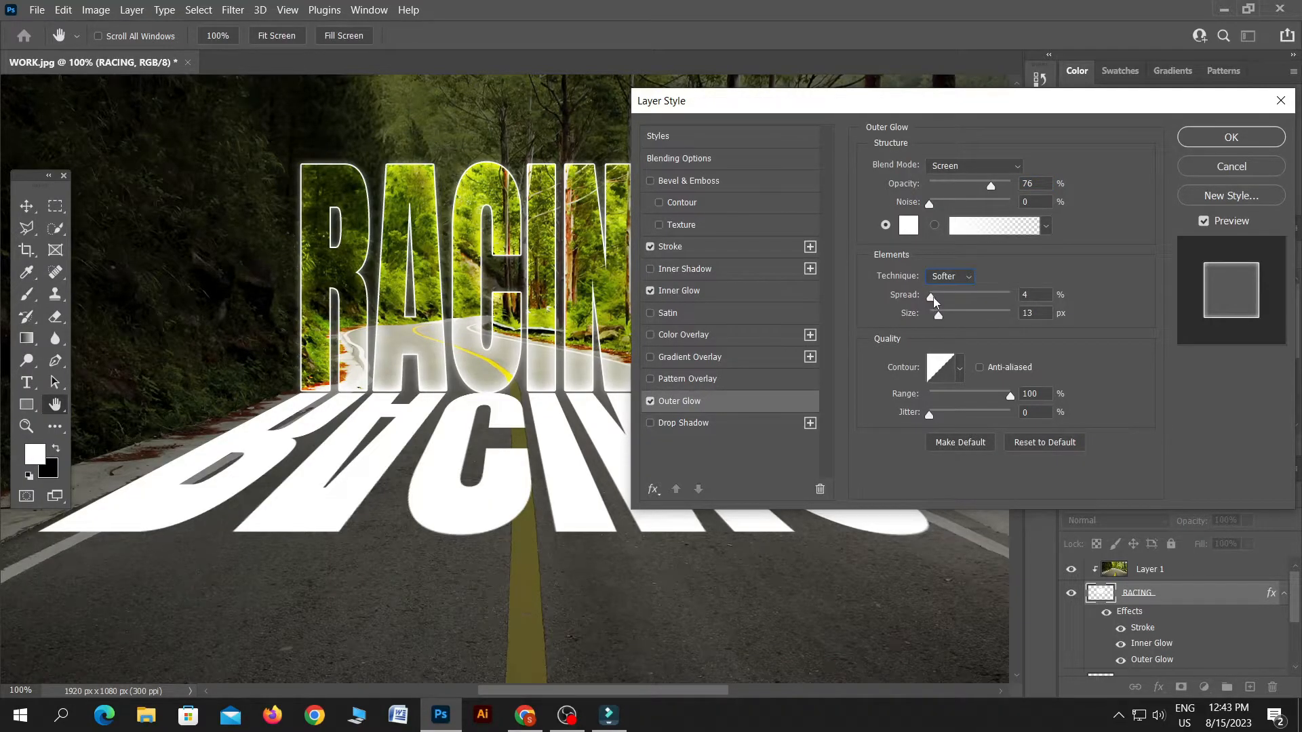
drag(938, 299, 947, 321)
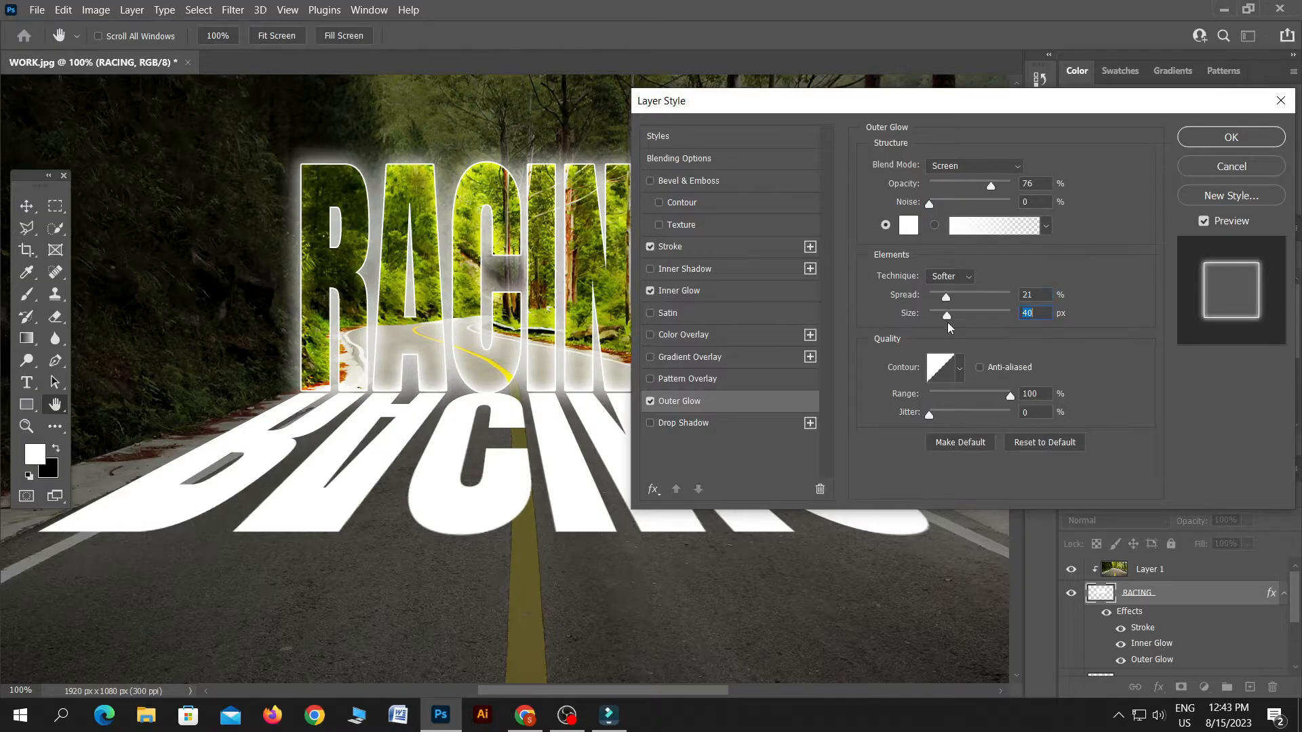
click(944, 167)
click(950, 372)
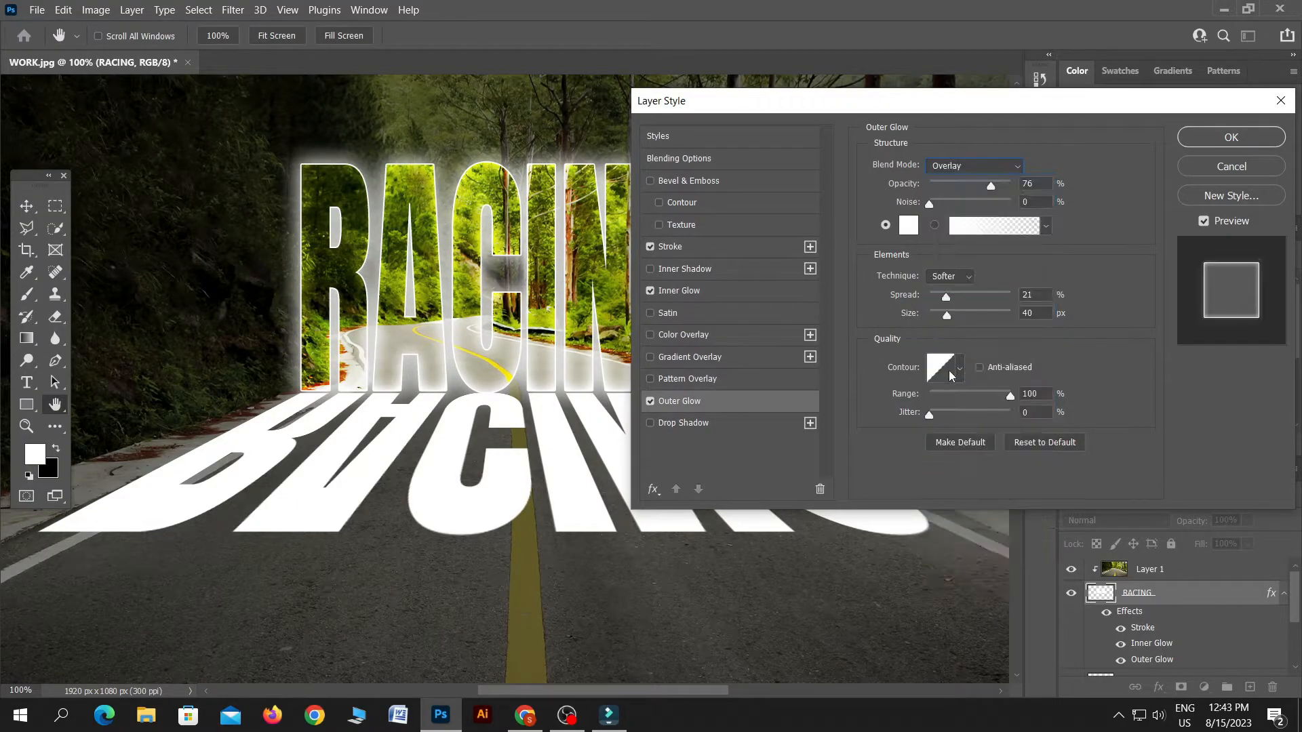
Step: Set the Outer Glow's spread to 0%, opacity to 100% and size to 8 px after trying 250 px, and apply it
drag(946, 298, 858, 294)
drag(945, 318, 1067, 318)
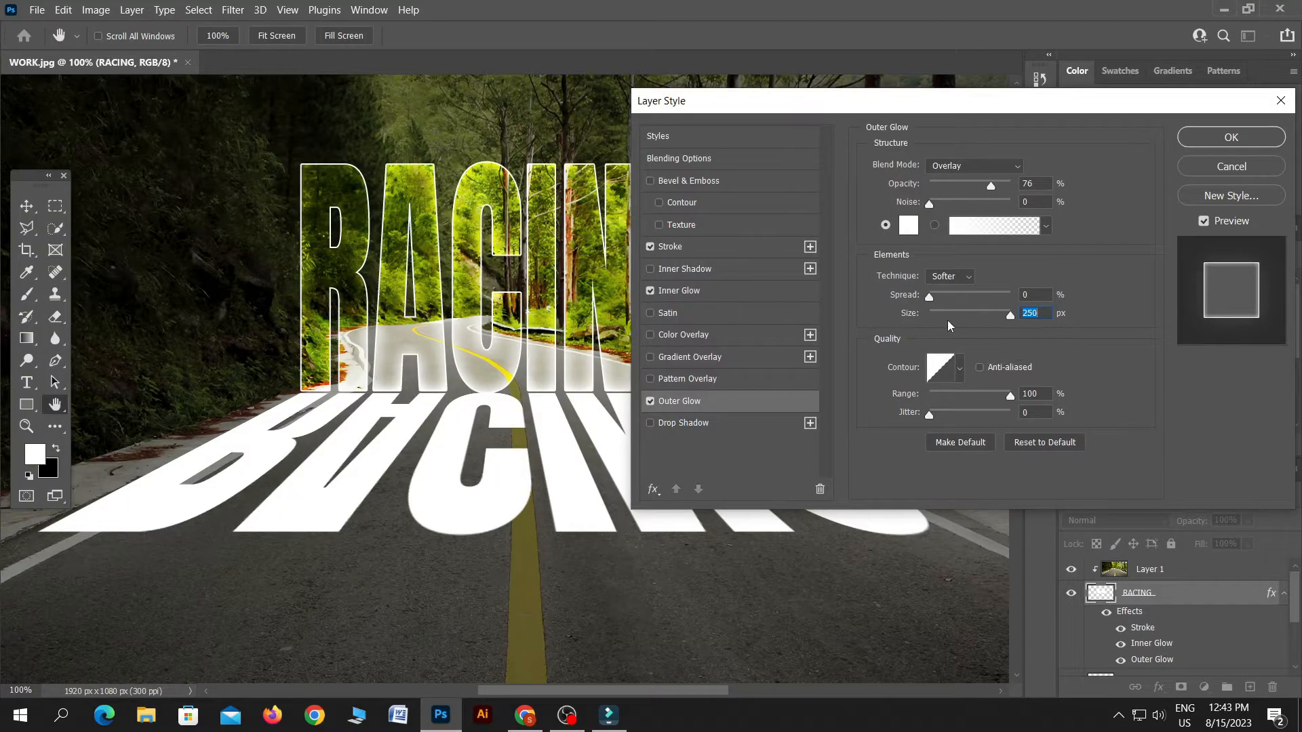
drag(990, 191, 1014, 189)
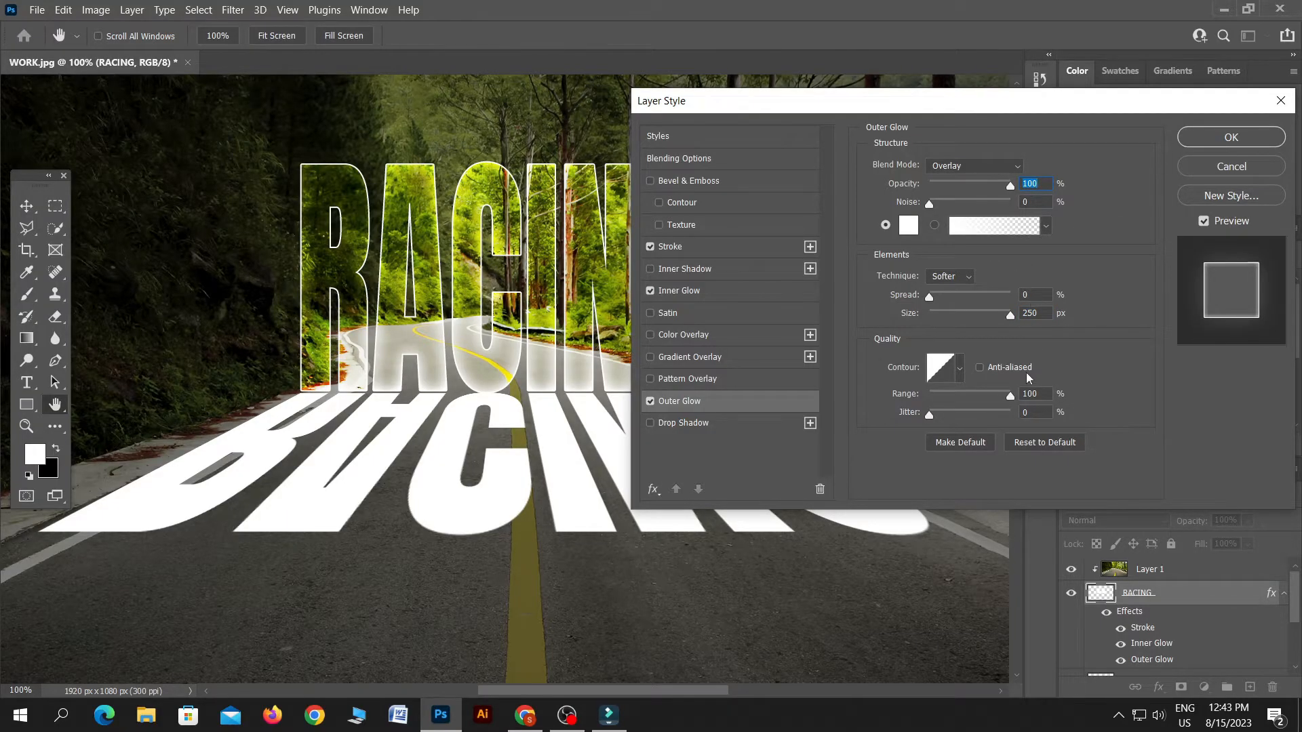
drag(946, 312, 939, 321)
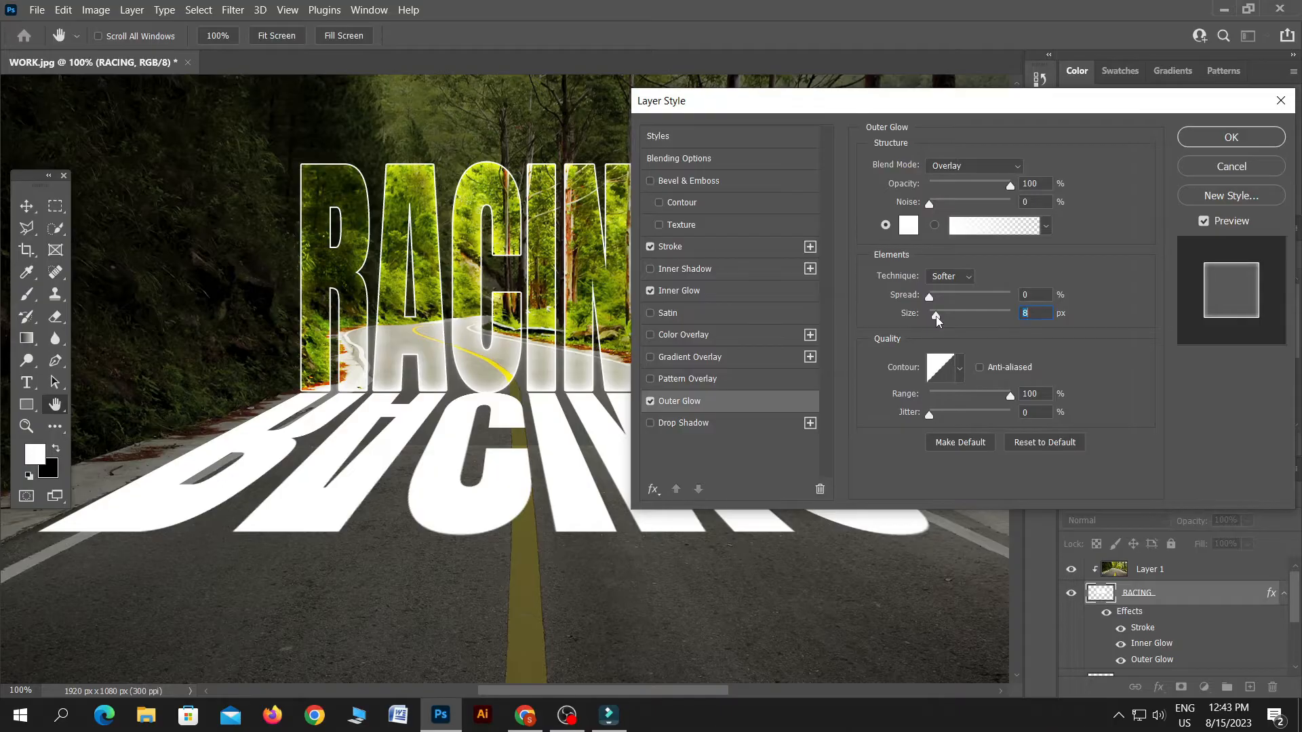
drag(936, 302, 908, 306)
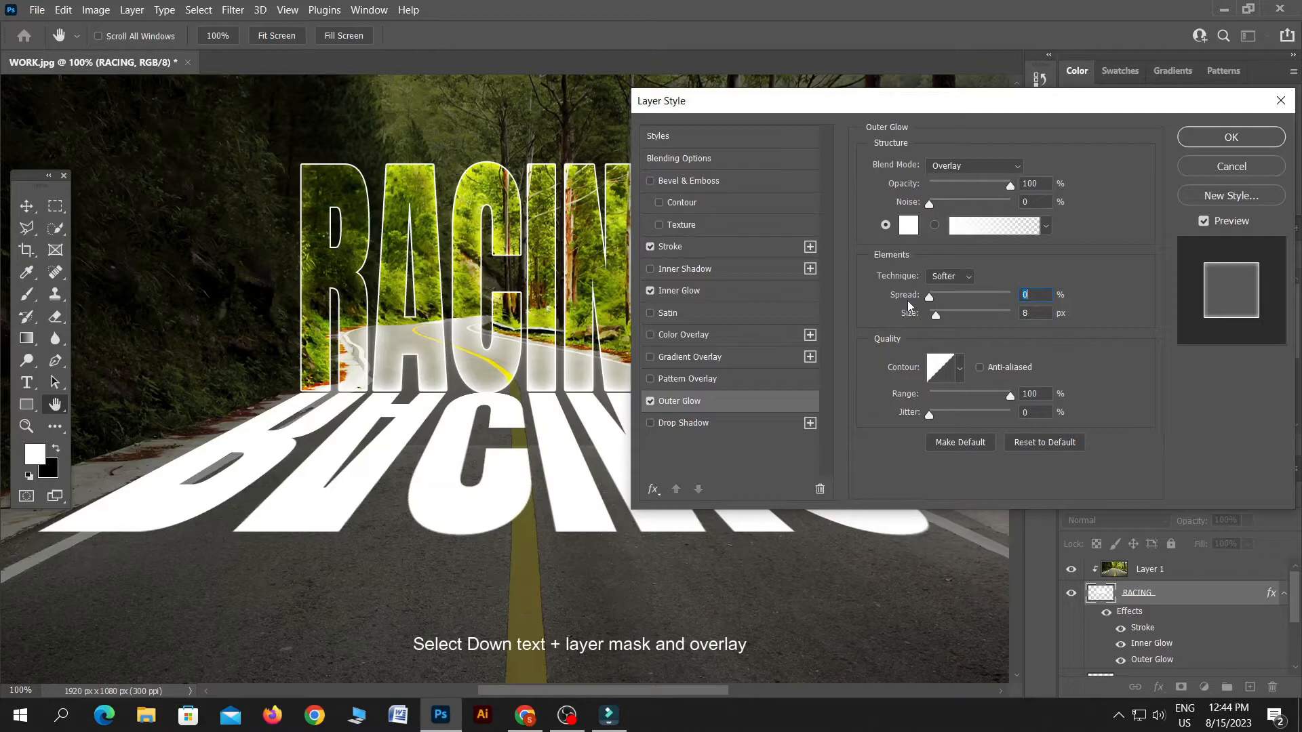
click(1202, 138)
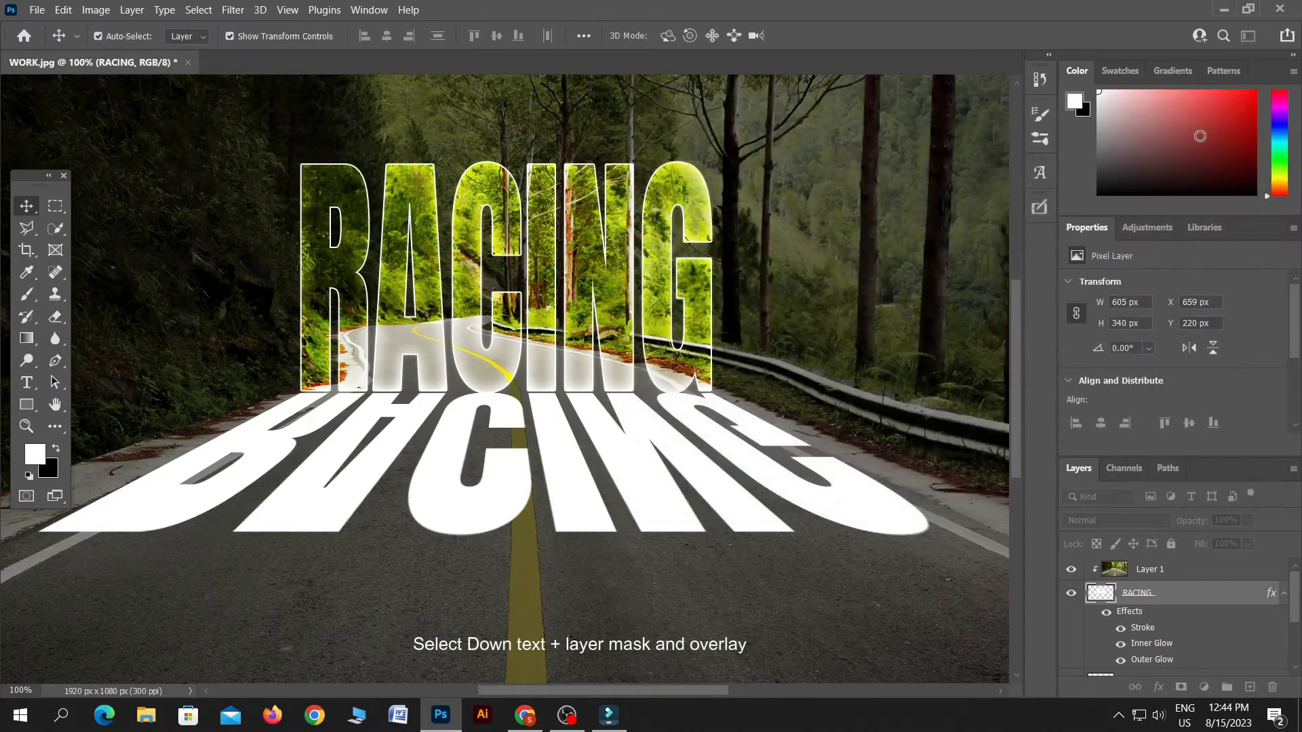
Step: Select the RACING copy layer lying on the asphalt and set its blend mode to Overlay
key(ctrl+minus)
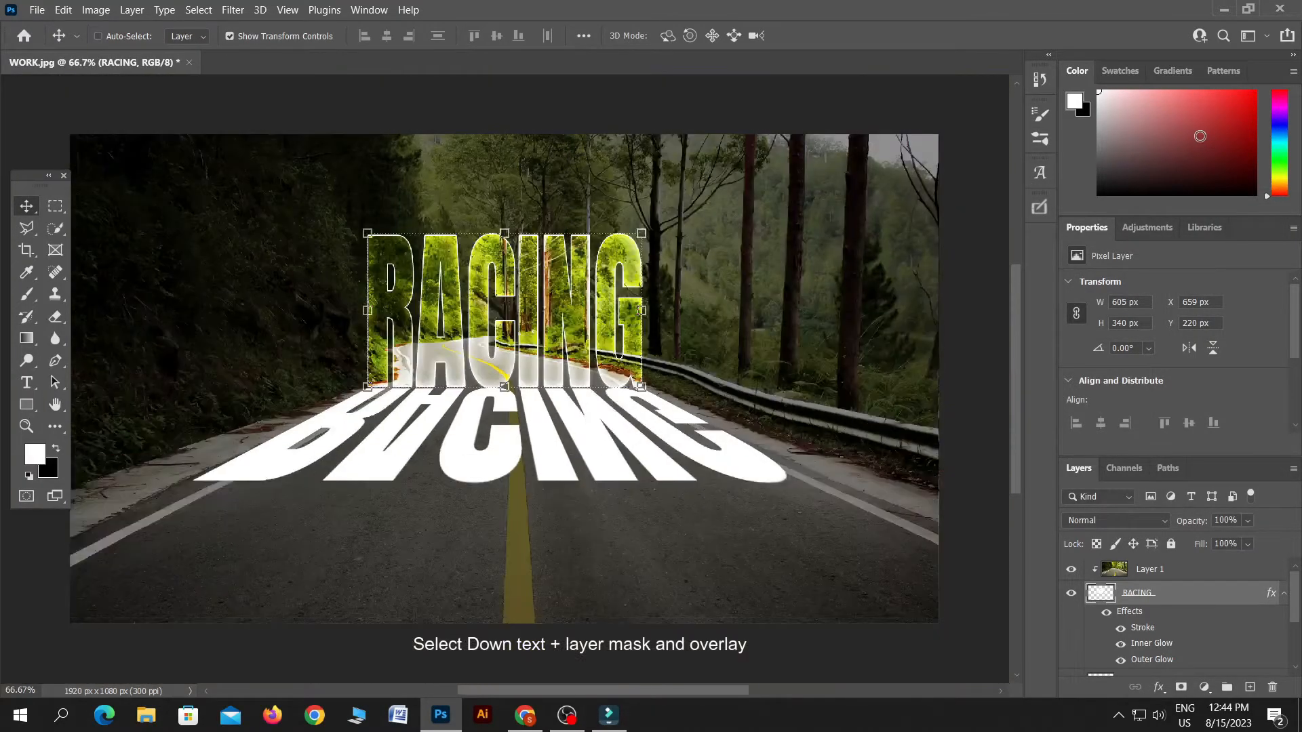
right_click(728, 462)
click(758, 473)
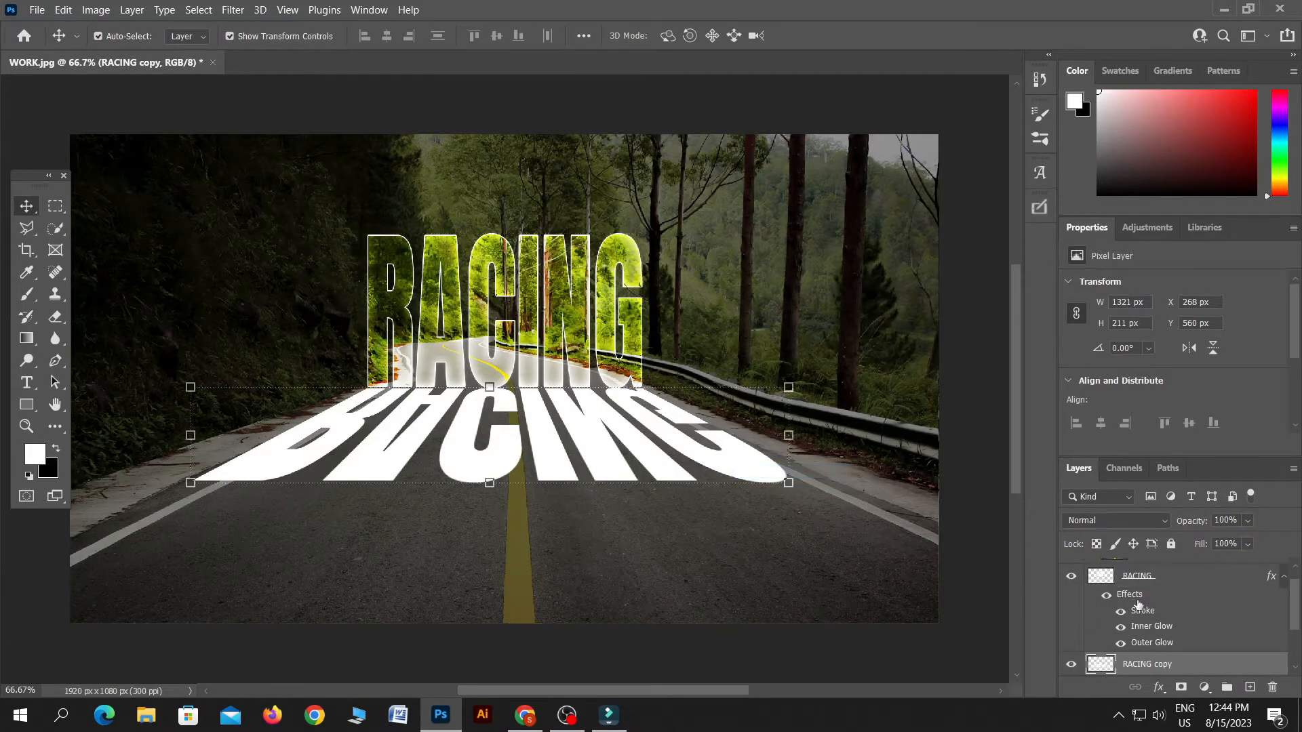
click(1112, 520)
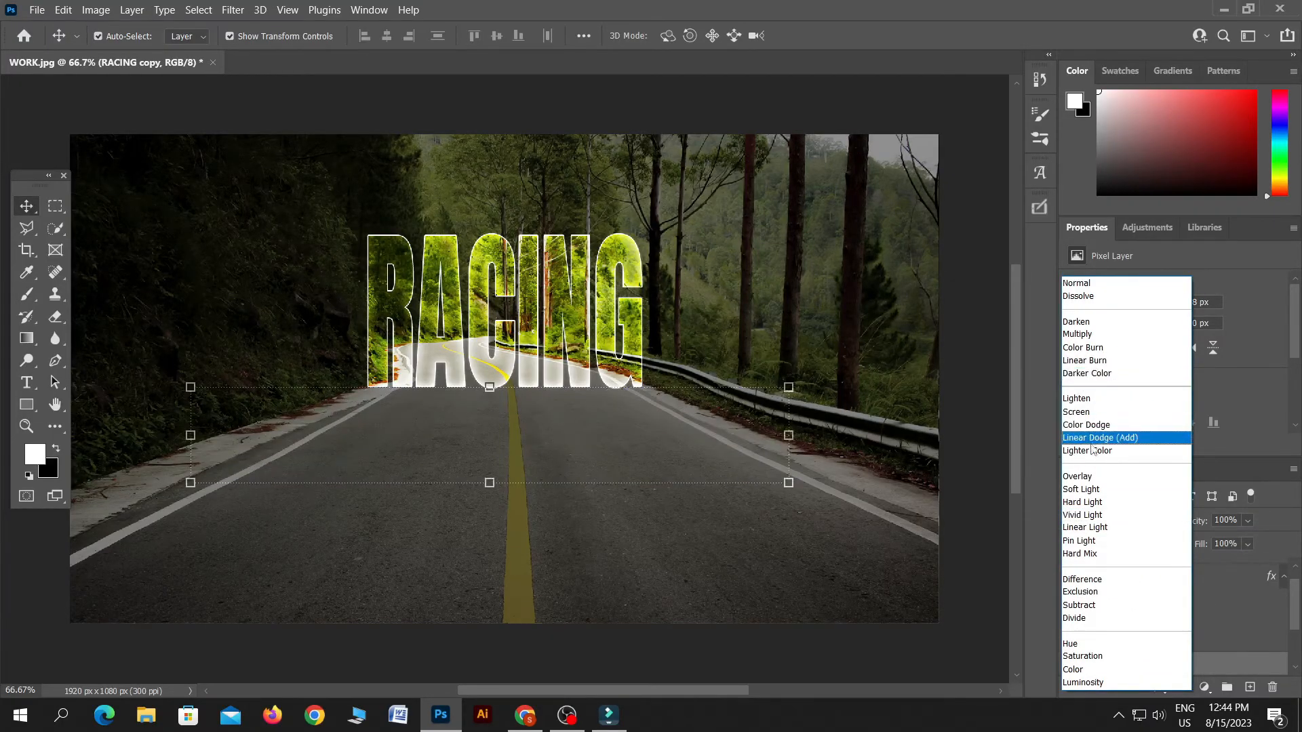
click(1079, 475)
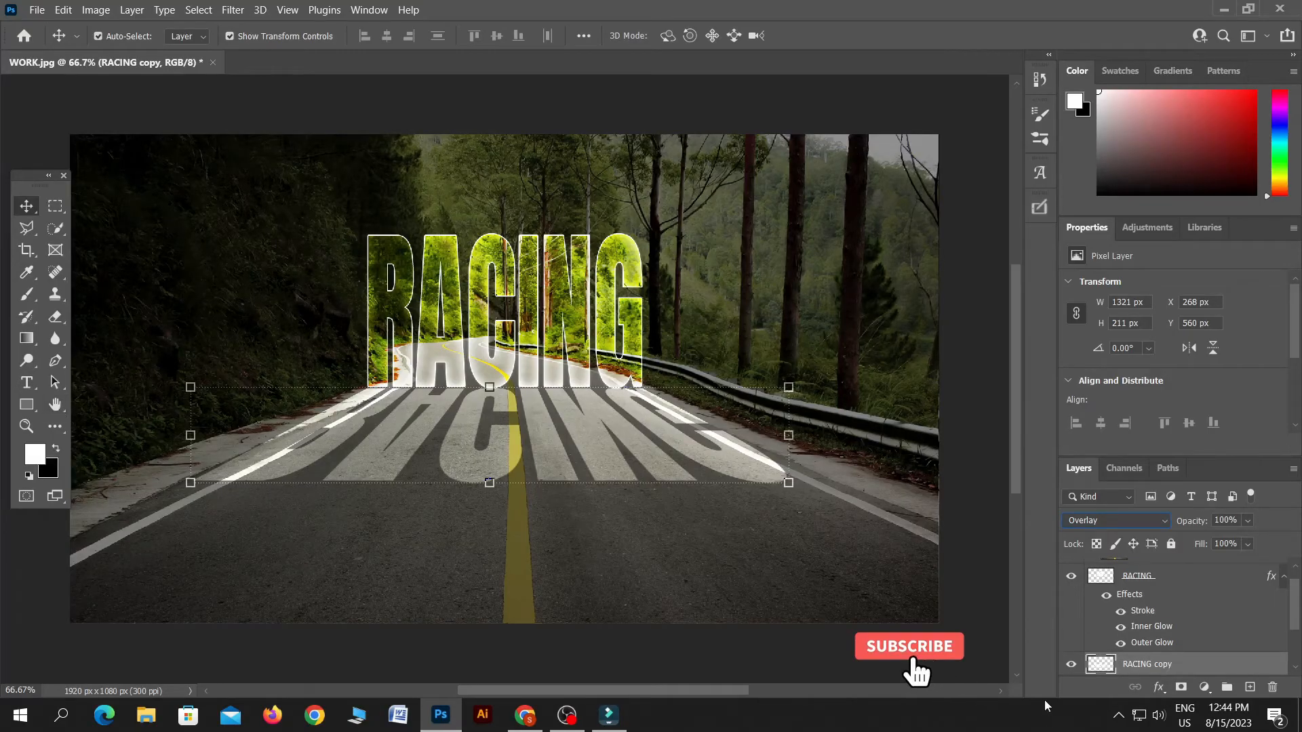
Step: Add a layer mask to RACING copy and fade the letters' near edge with a short upward Foreground to Transparent gradient in black
click(1181, 688)
click(27, 338)
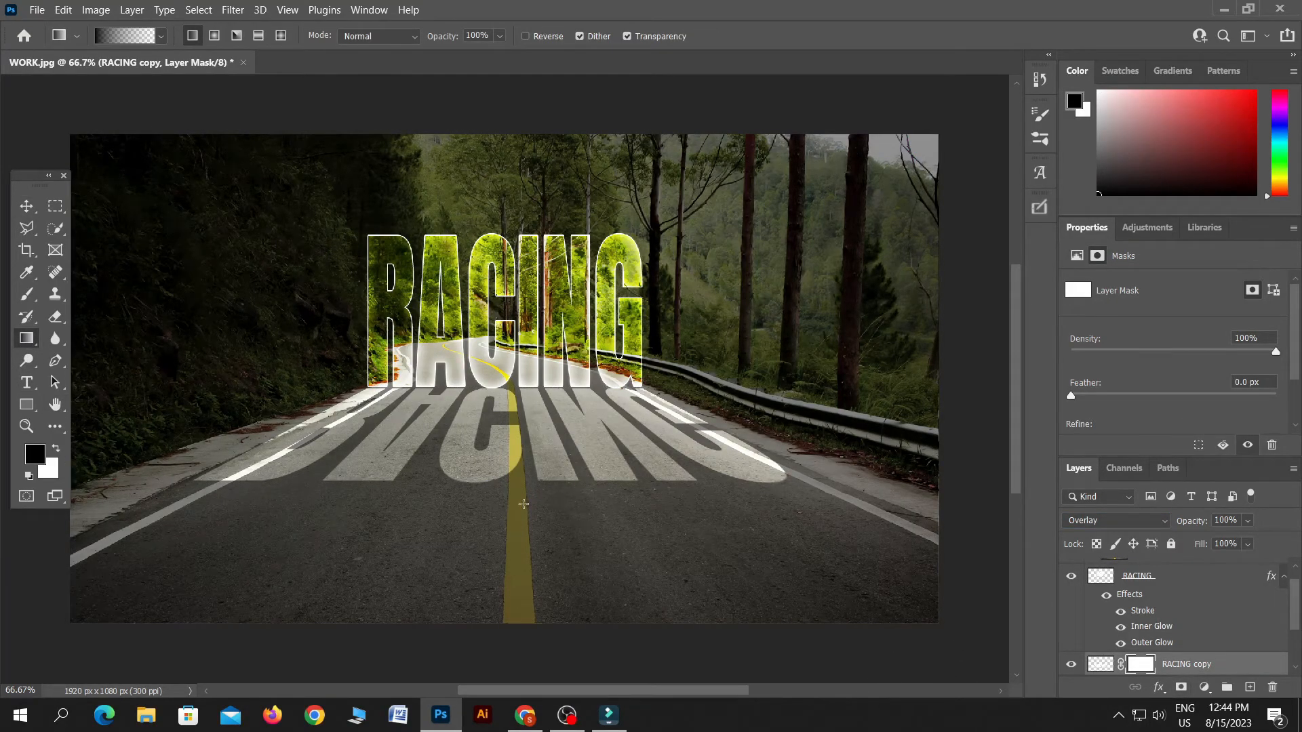
click(124, 35)
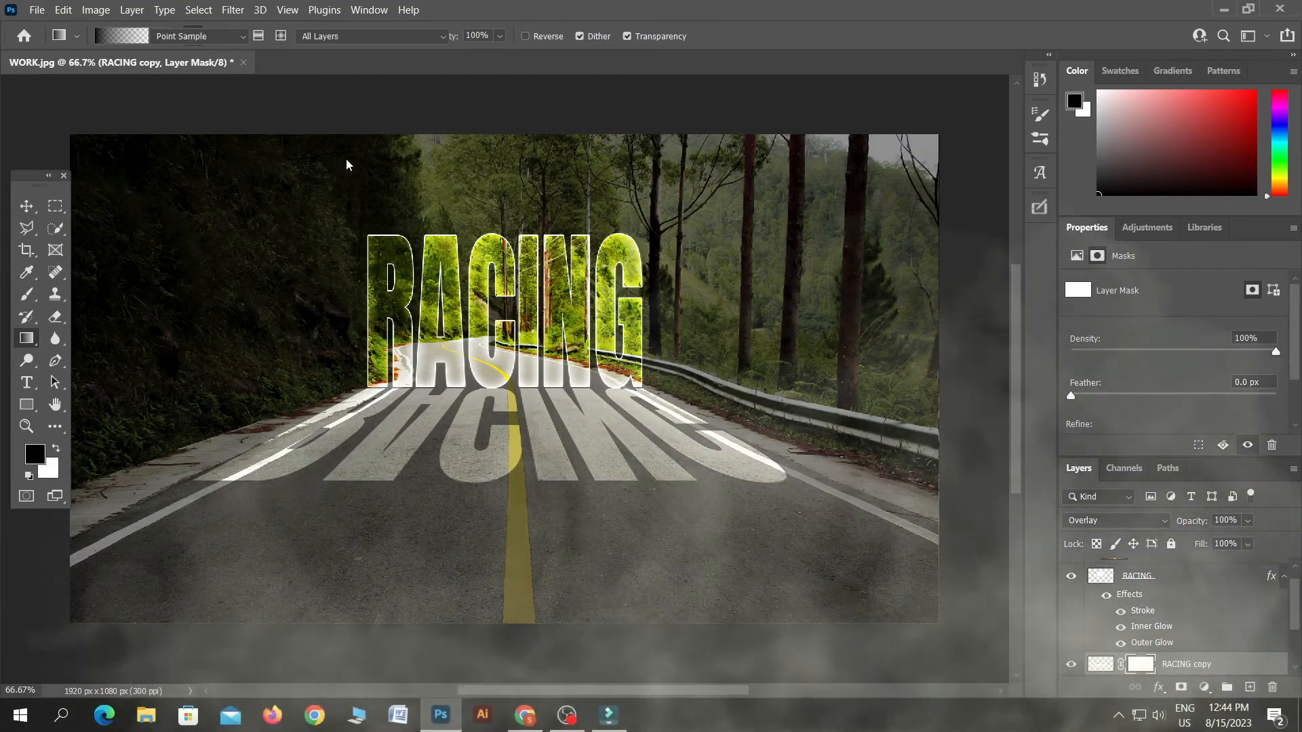
click(731, 203)
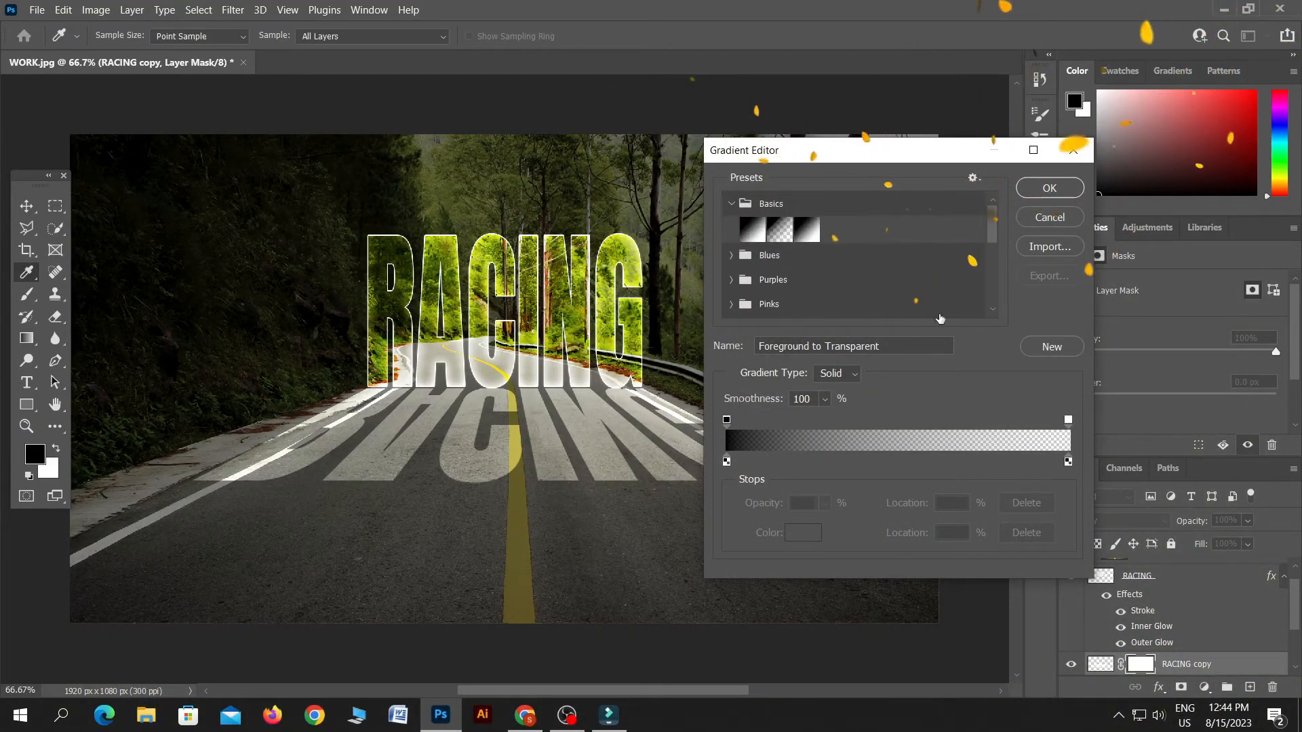
click(1025, 188)
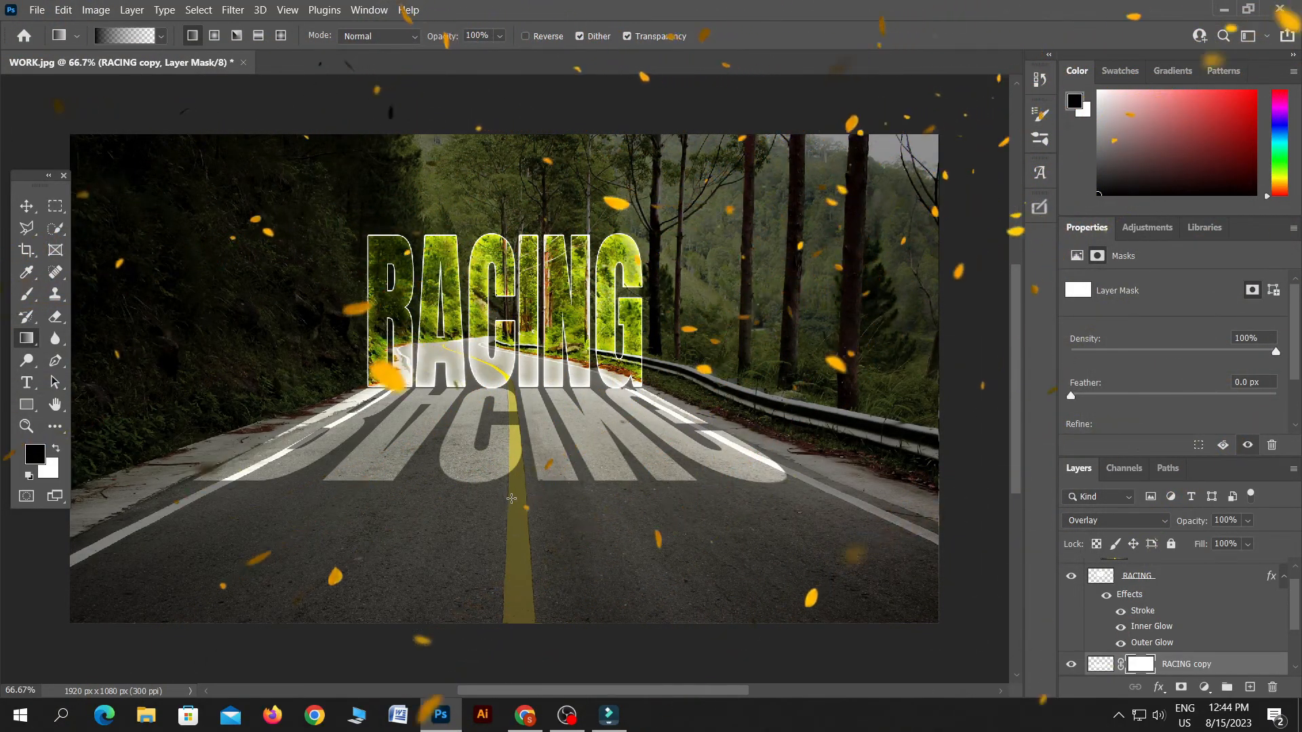
drag(517, 490, 518, 444)
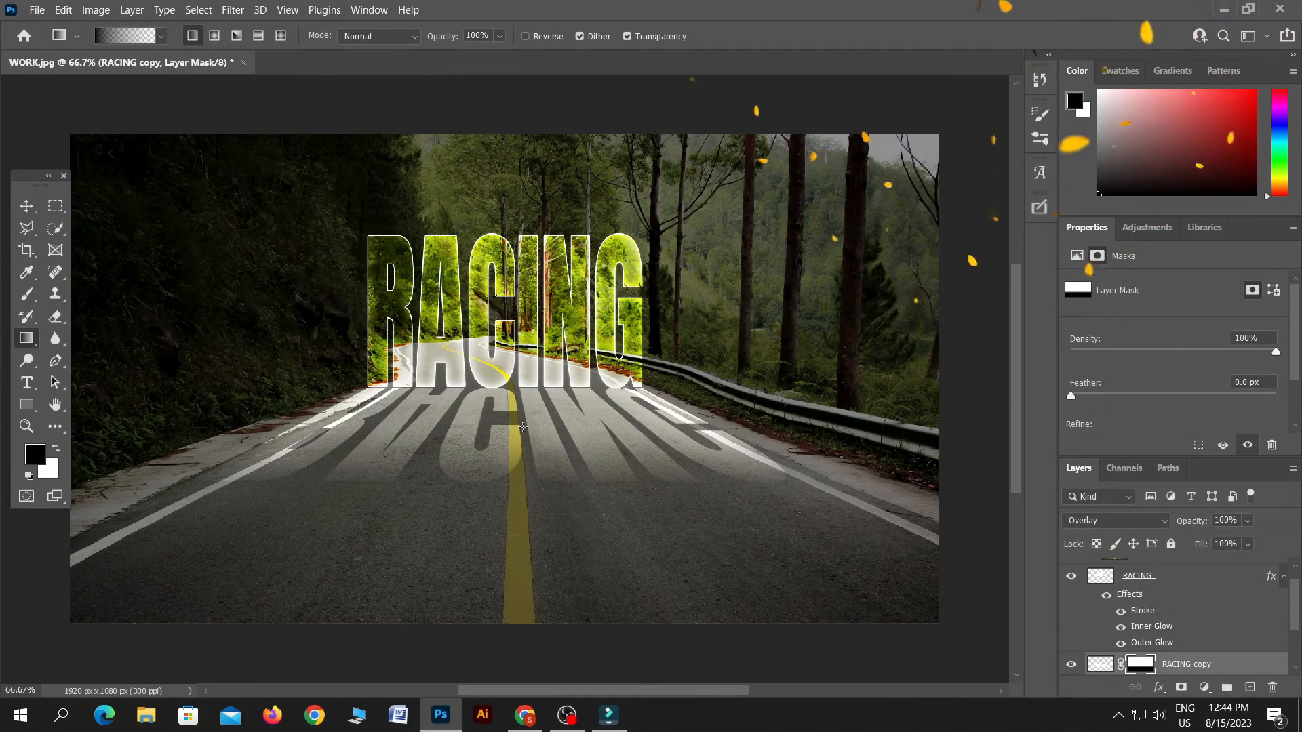
click(24, 210)
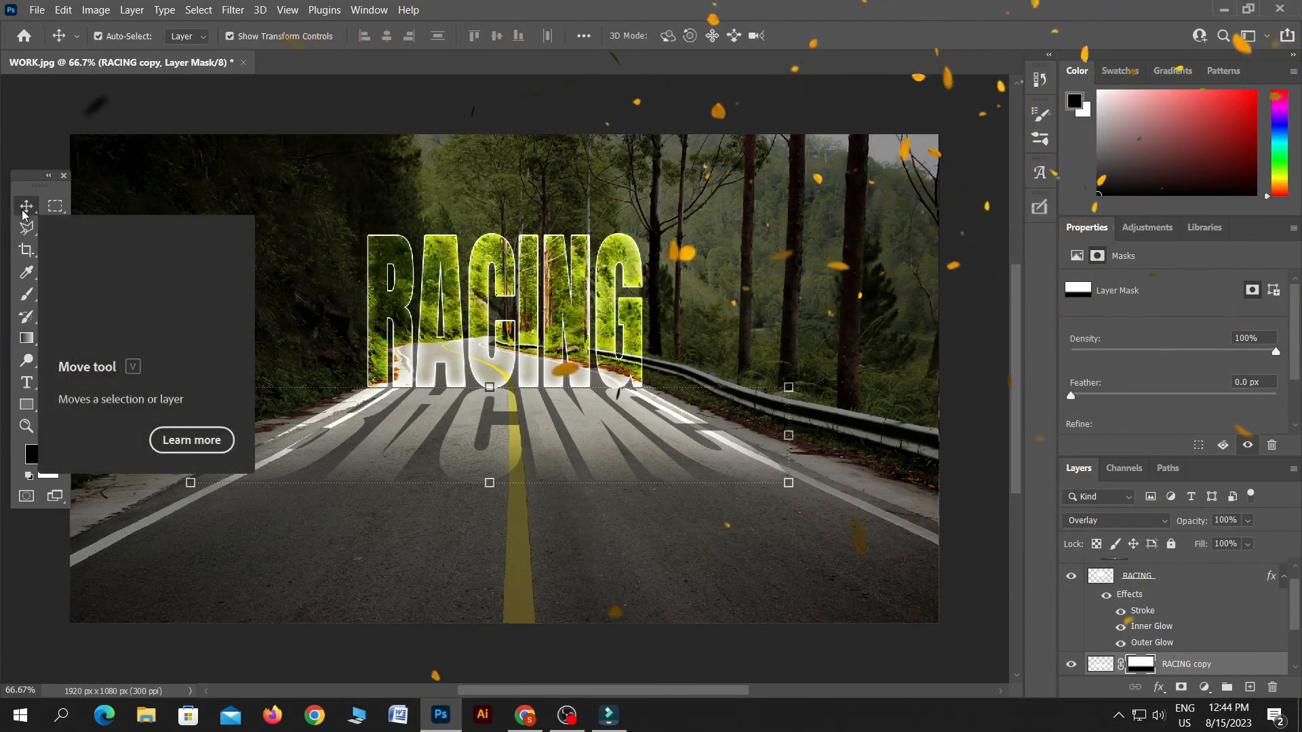
Step: Examine the standing RACING letters and their faded copy on the asphalt up close and from farther out
key(ctrl+shift)
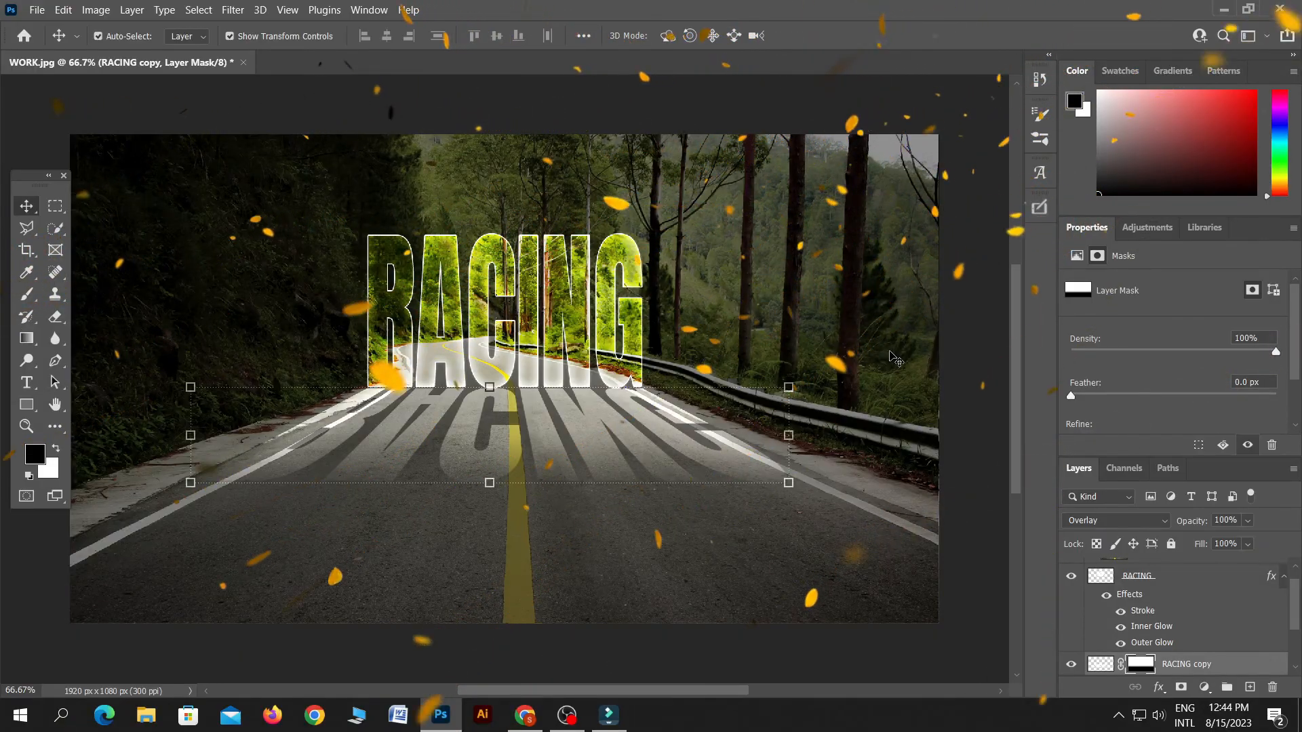
key(ctrl+plus)
key(ctrl+plus)
key(ctrl+plus)
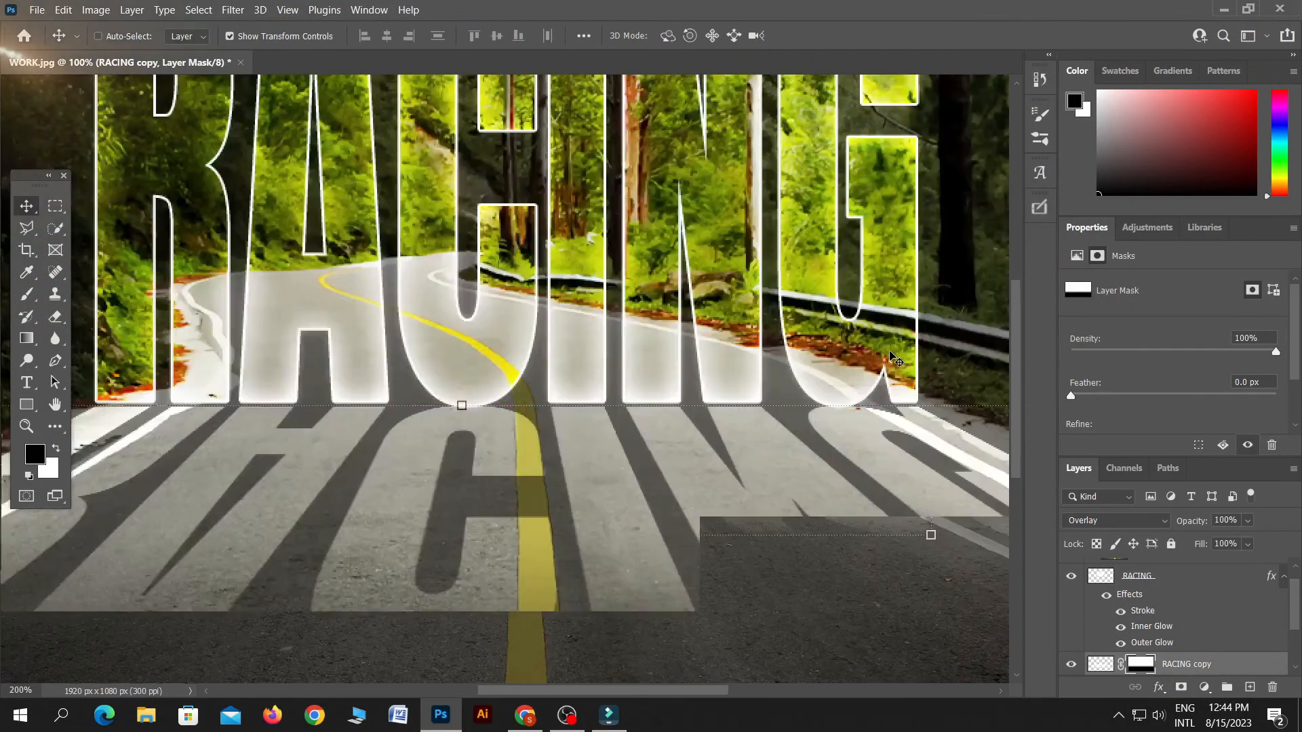
key(ctrl+minus)
key(ctrl+minus)
key(ctrl+minus)
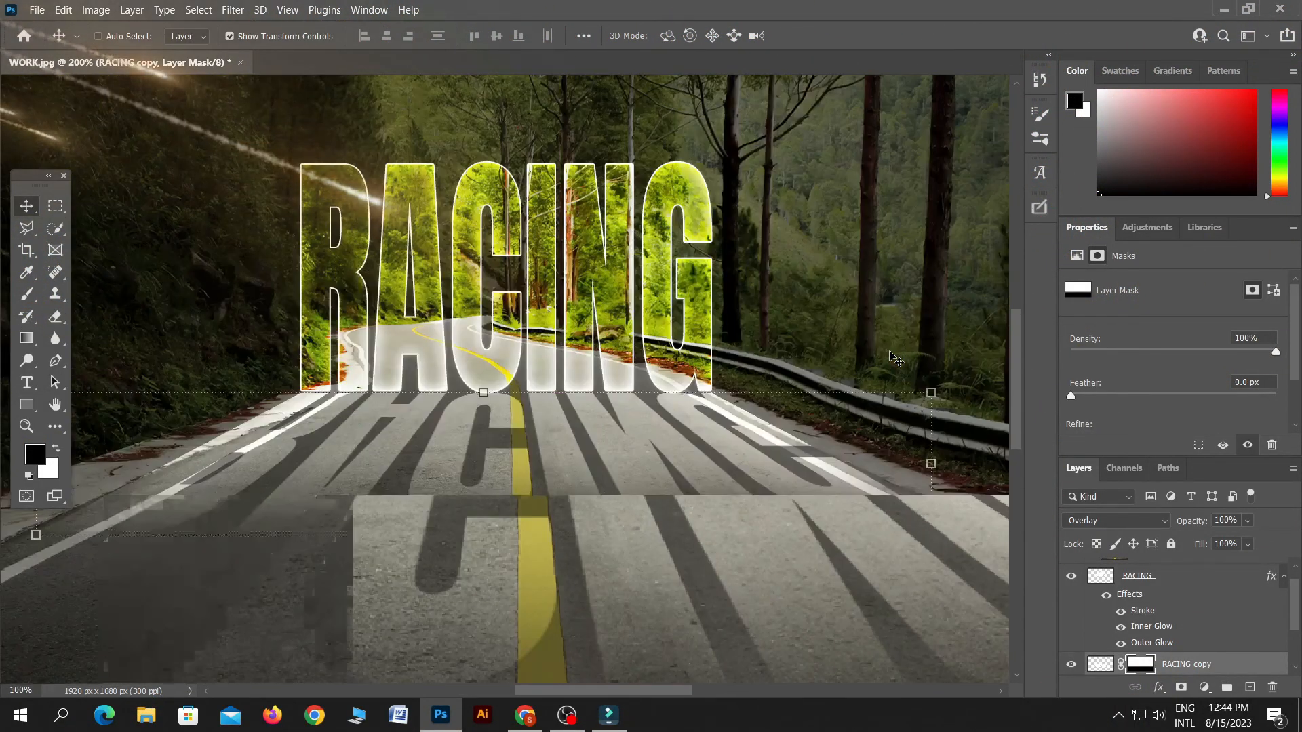